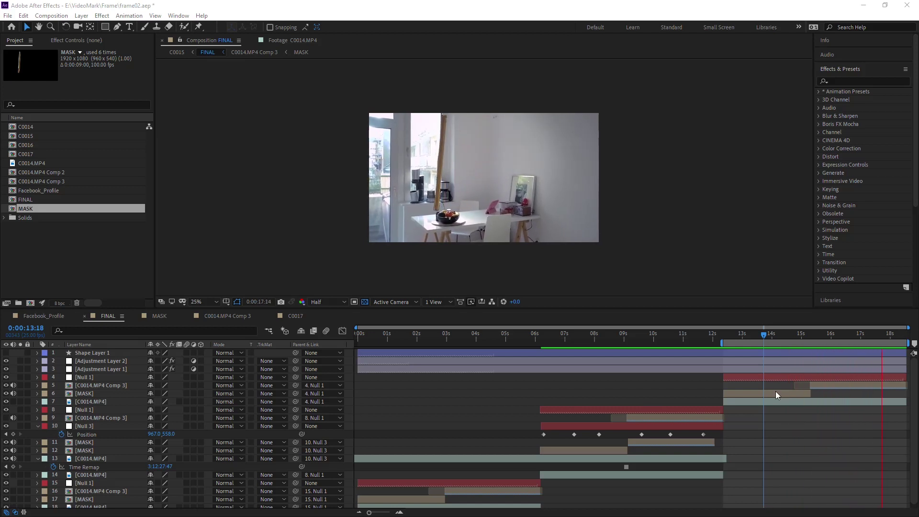
# Place the playhead near 13 seconds and open the C0014.MP4 Comp 3 and MASK compositions
pyautogui.click(743, 335)
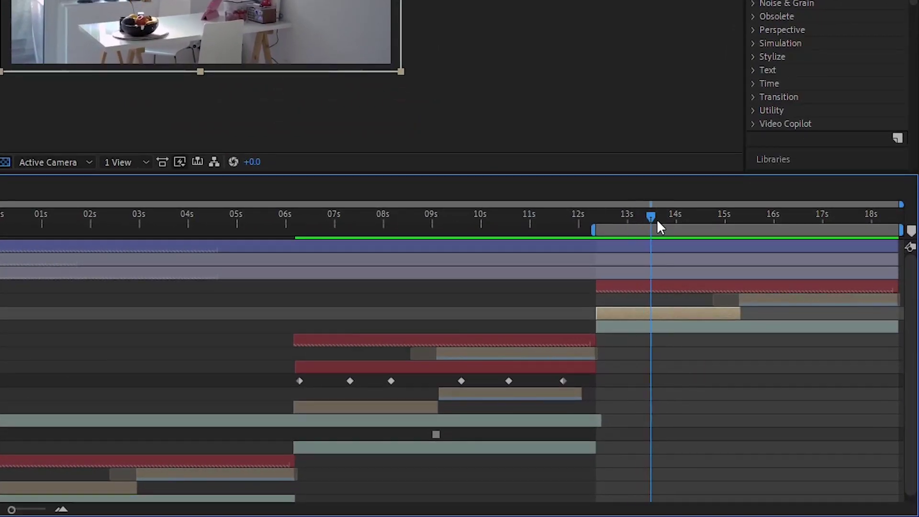
pyautogui.click(674, 330)
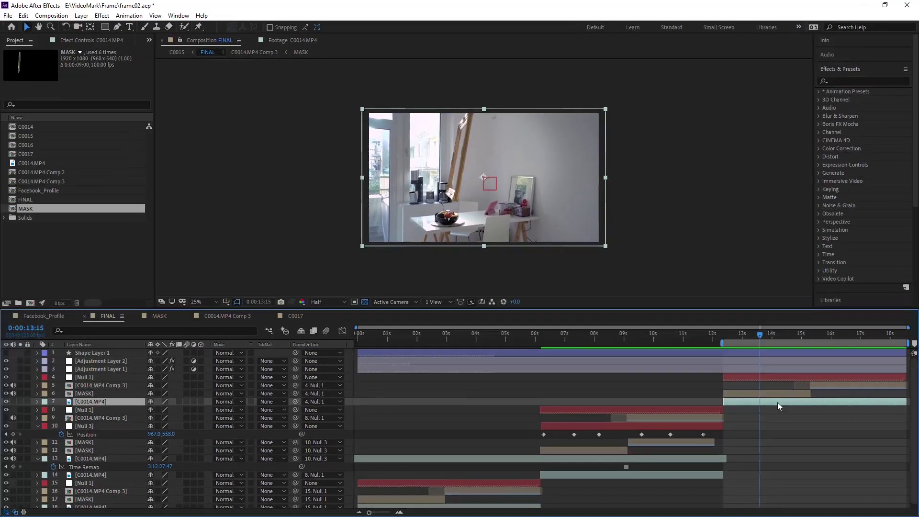
pyautogui.click(213, 318)
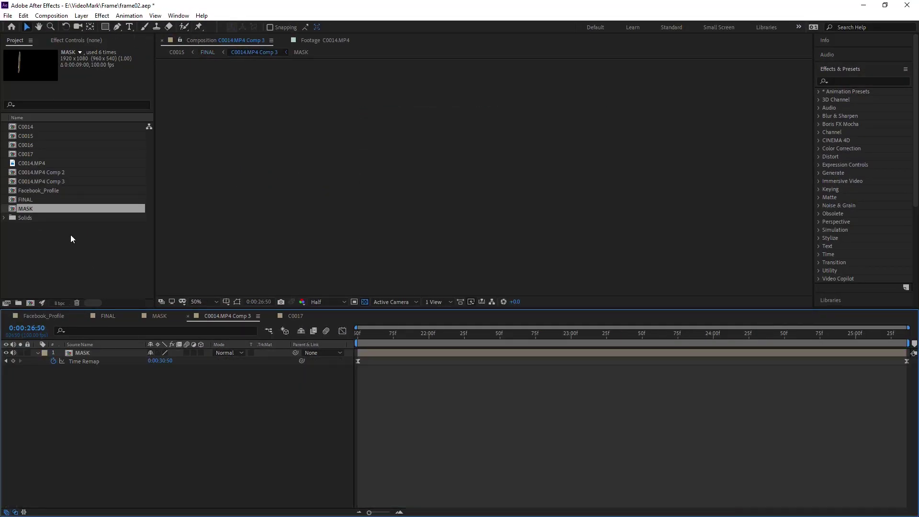
pyautogui.click(160, 317)
# Review the C0014.MP4 layer's mask between about 24 and 26 seconds, then view the raw C0014.MP4 footage
pyautogui.moveTo(529, 338); pyautogui.dragTo(757, 364)
pyautogui.click(732, 353)
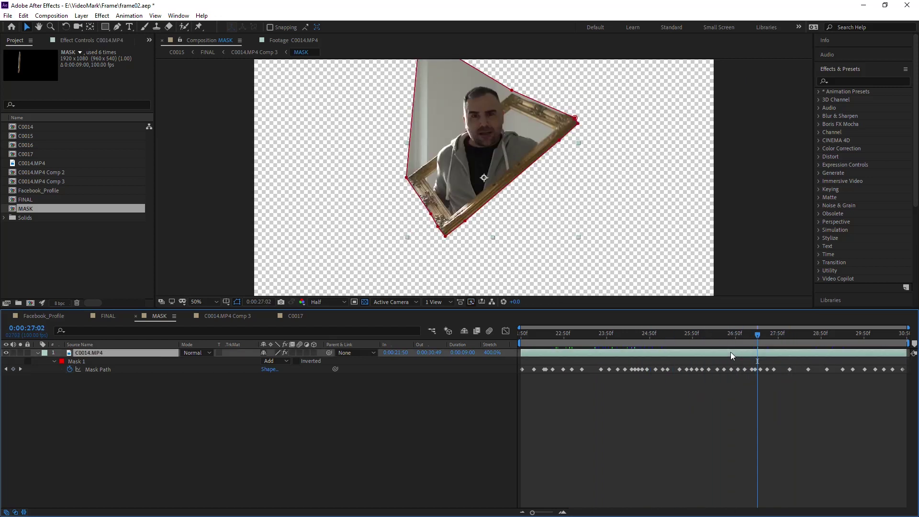
pyautogui.moveTo(697, 334); pyautogui.dragTo(772, 341)
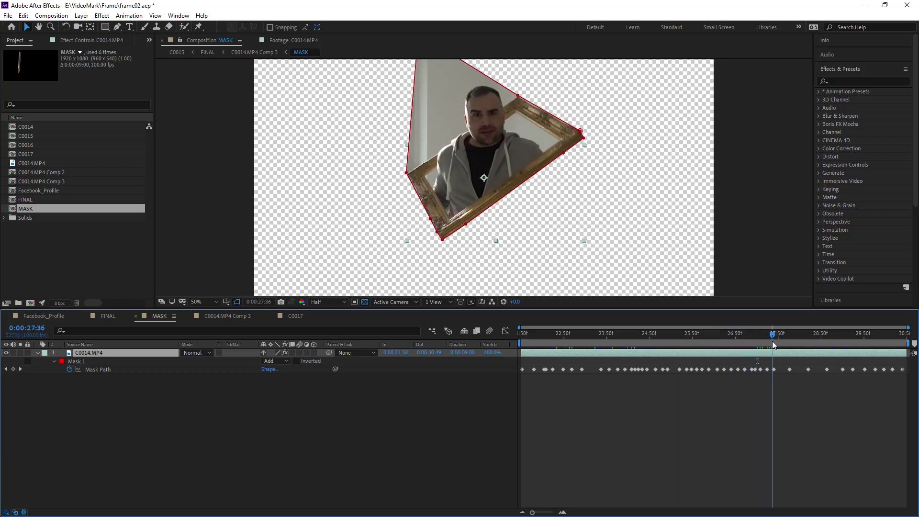
pyautogui.moveTo(773, 345); pyautogui.dragTo(855, 367)
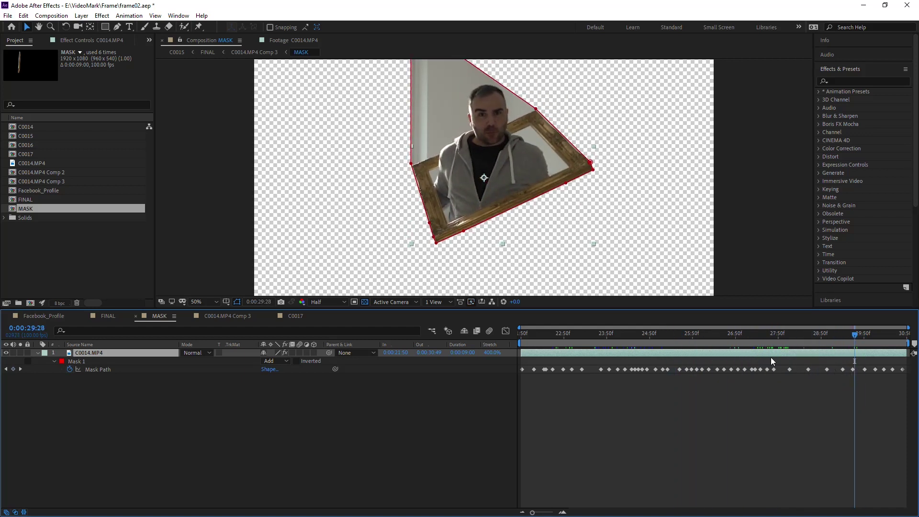
pyautogui.click(281, 40)
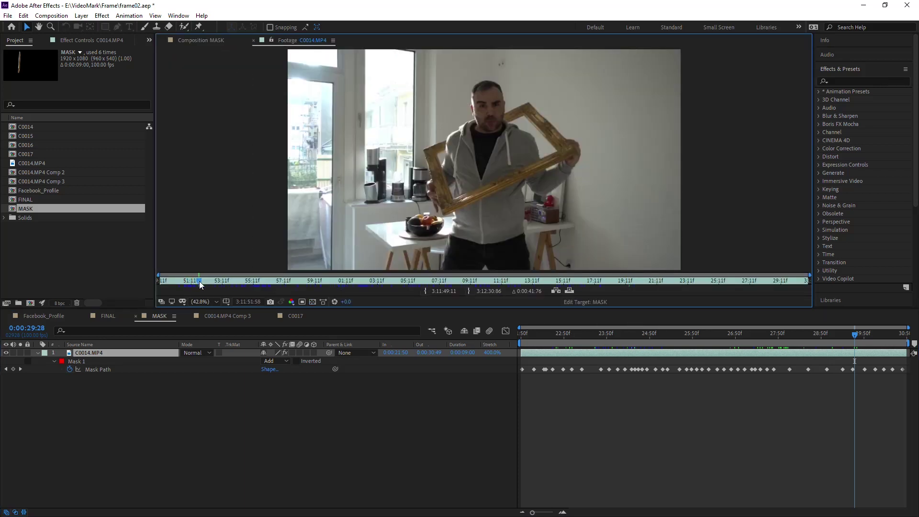
pyautogui.moveTo(199, 281); pyautogui.dragTo(237, 283)
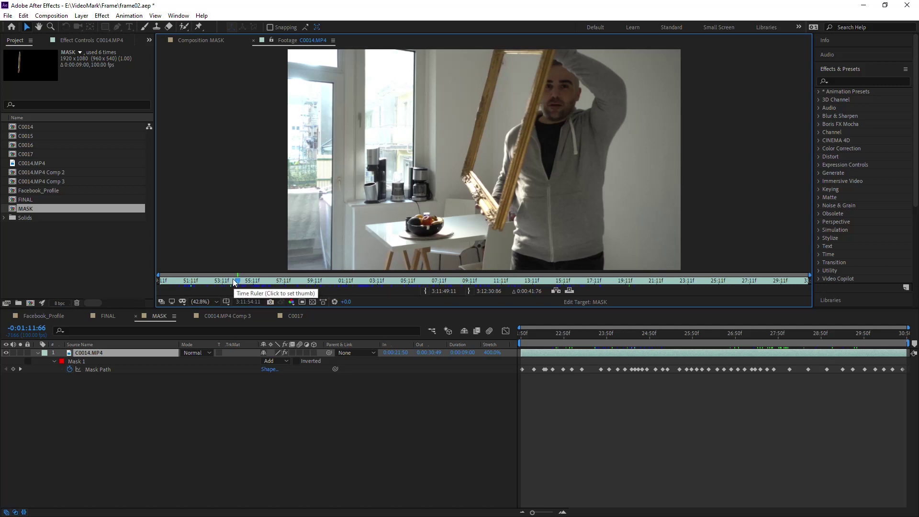
pyautogui.moveTo(236, 281); pyautogui.dragTo(505, 285)
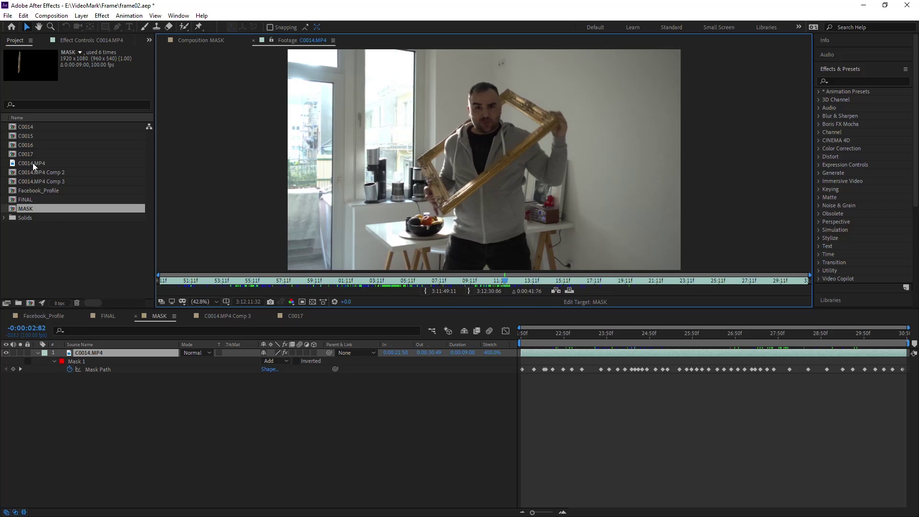
pyautogui.moveTo(32, 163); pyautogui.dragTo(31, 303)
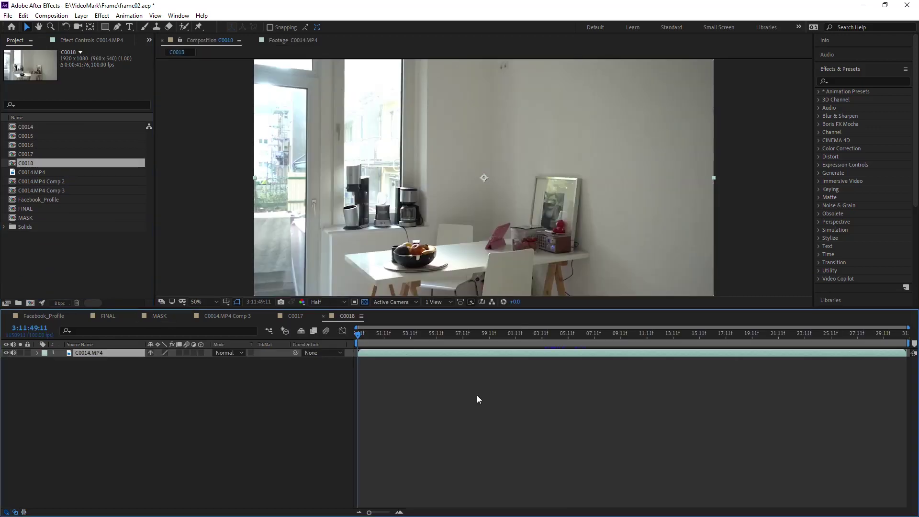
# Trim the C0014.MP4 clip in C0018 to start at 3:12:10:15, where the frame is lifted upright
pyautogui.moveTo(364, 332); pyautogui.dragTo(633, 333)
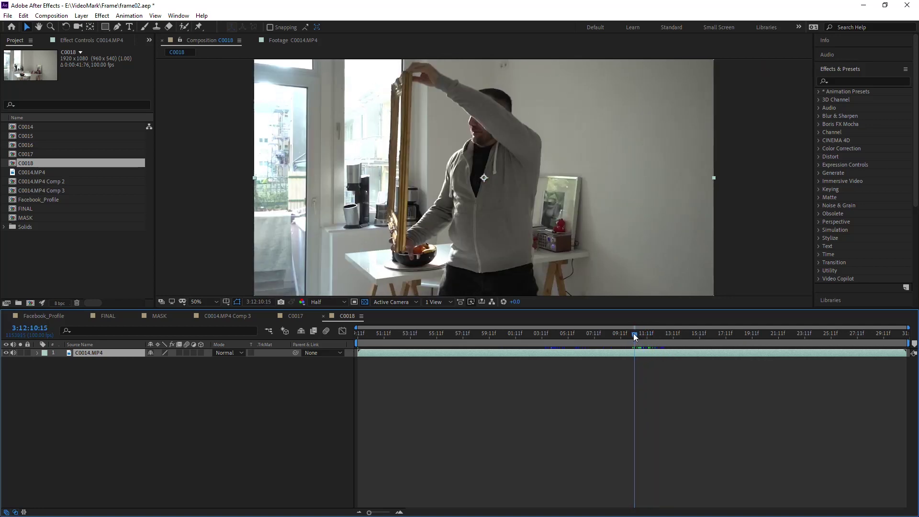
pyautogui.hotkey('alt', '[')
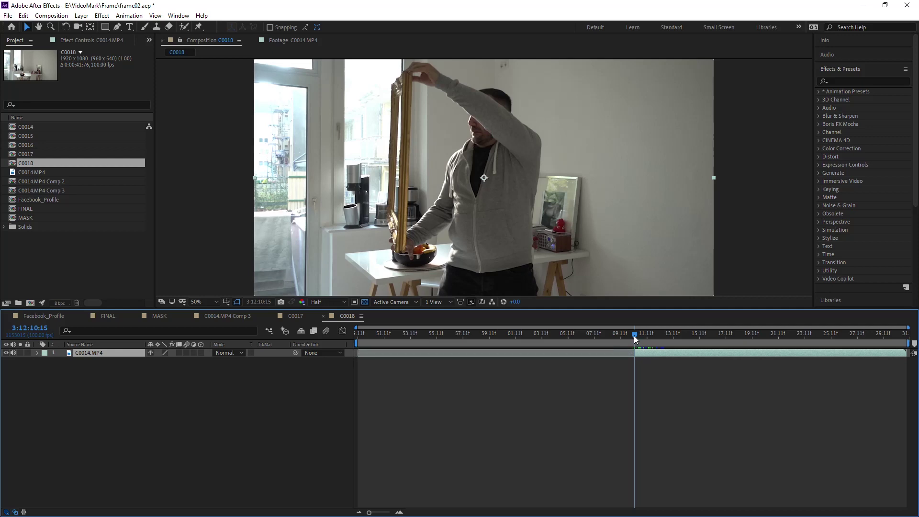
pyautogui.moveTo(634, 335); pyautogui.dragTo(658, 340)
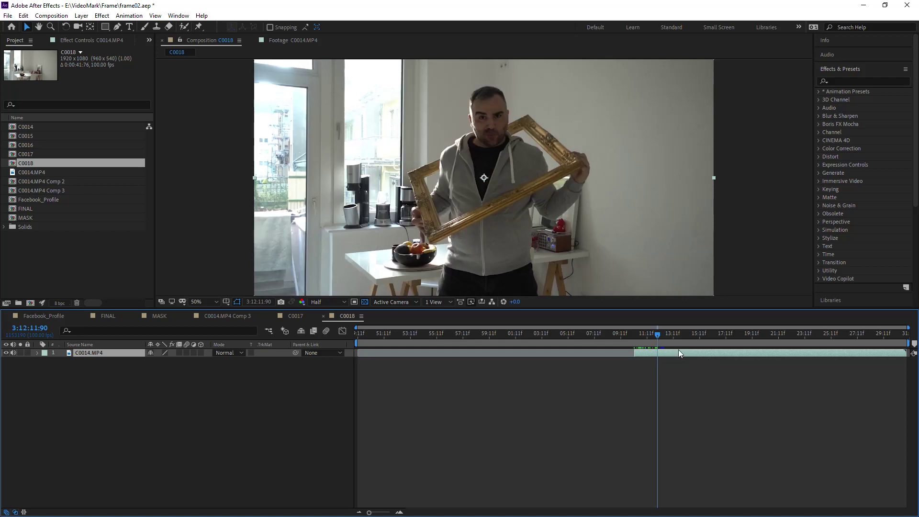
pyautogui.moveTo(646, 335); pyautogui.dragTo(642, 337)
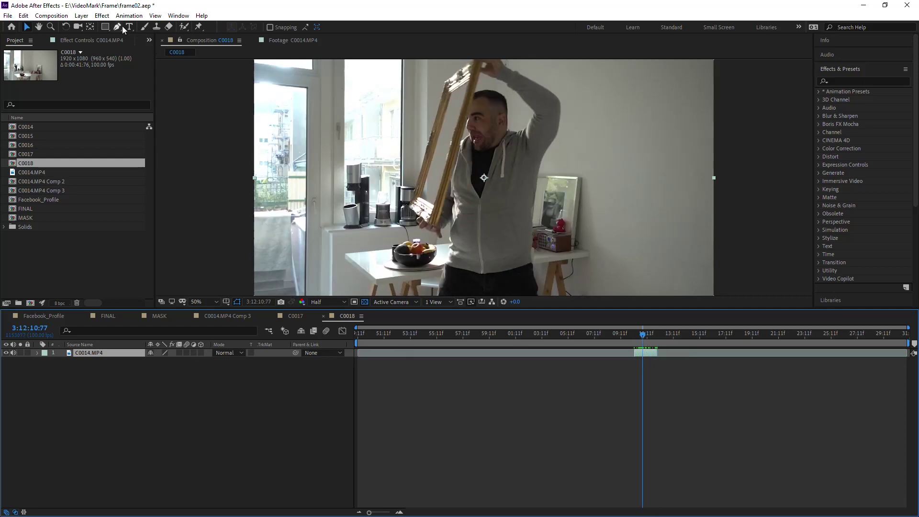
pyautogui.moveTo(643, 335); pyautogui.dragTo(636, 337)
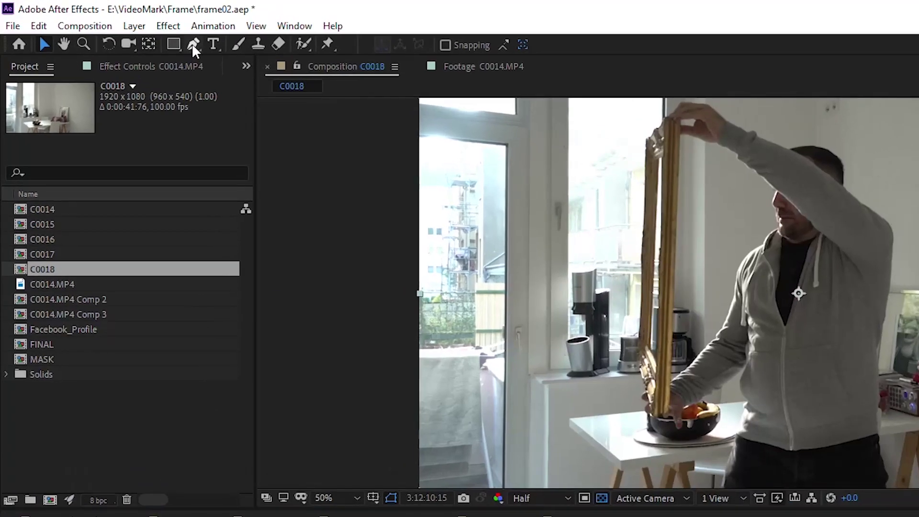
# Draw a RotoBezier mask around the upright gilded frame and keyframe its Mask Path at 3:12:10:15
pyautogui.click(117, 27)
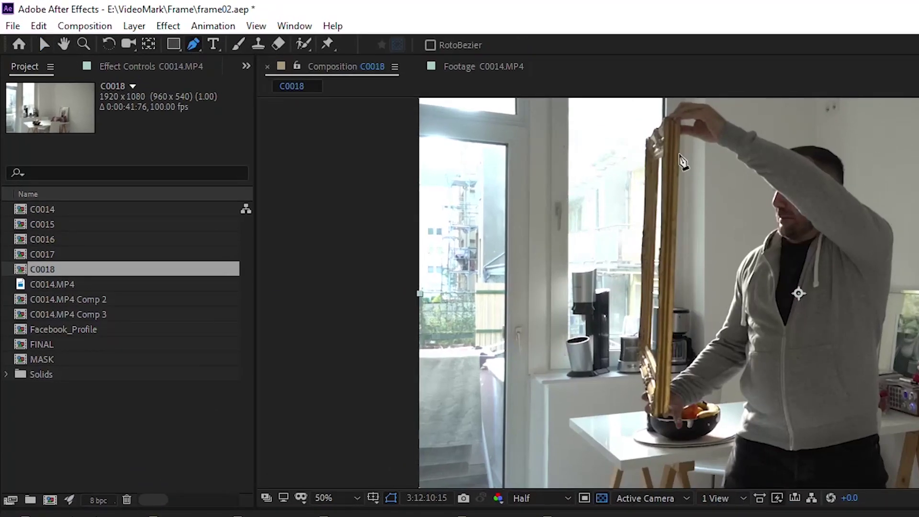
pyautogui.click(678, 117)
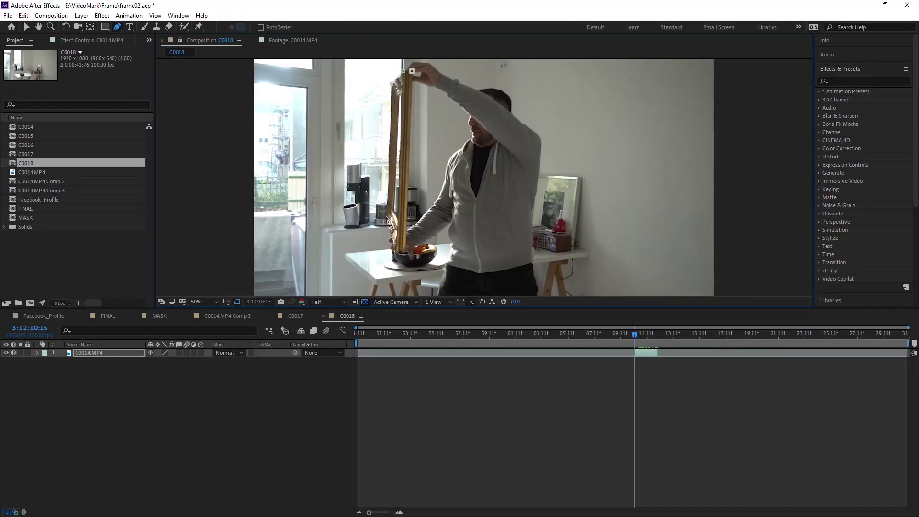
pyautogui.click(387, 218)
pyautogui.click(404, 251)
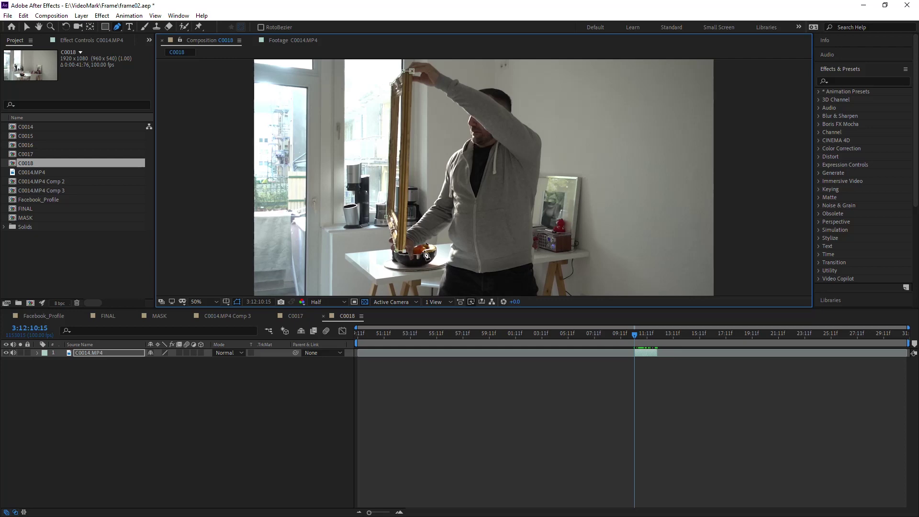
pyautogui.click(413, 72)
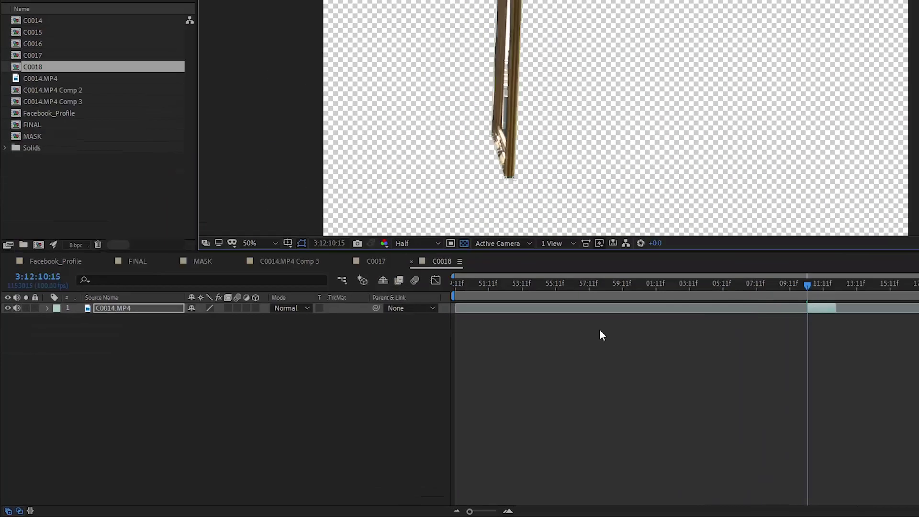
pyautogui.press('m')
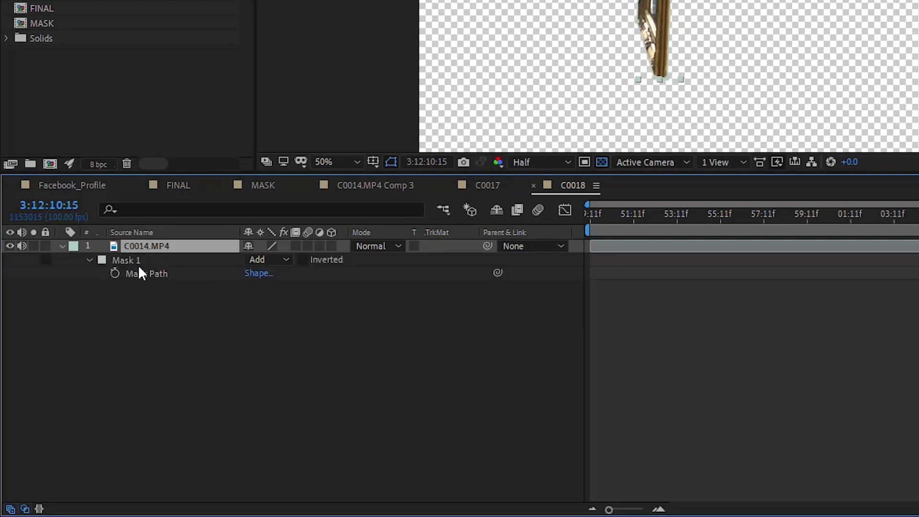
pyautogui.click(115, 274)
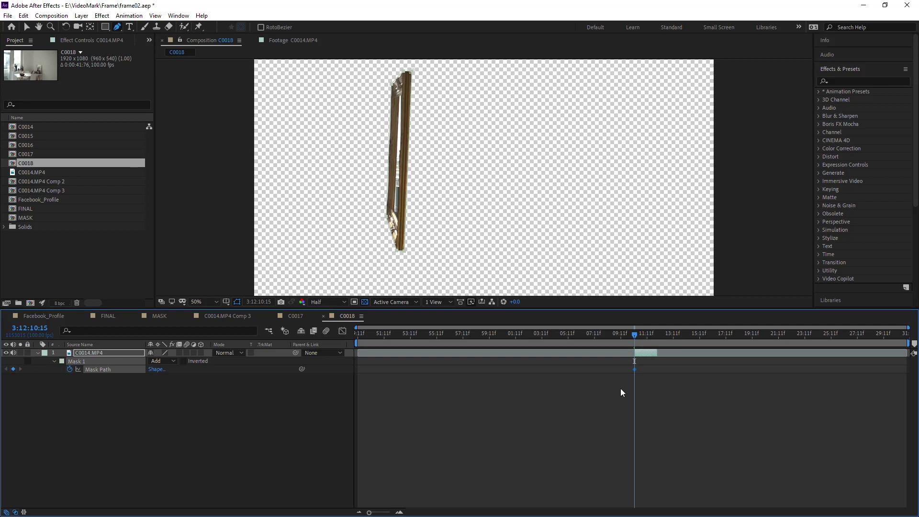
# At a later frame, shift Mask 1 right and drag its corners to fit the tilted frame
pyautogui.scroll(4, 637, 389)
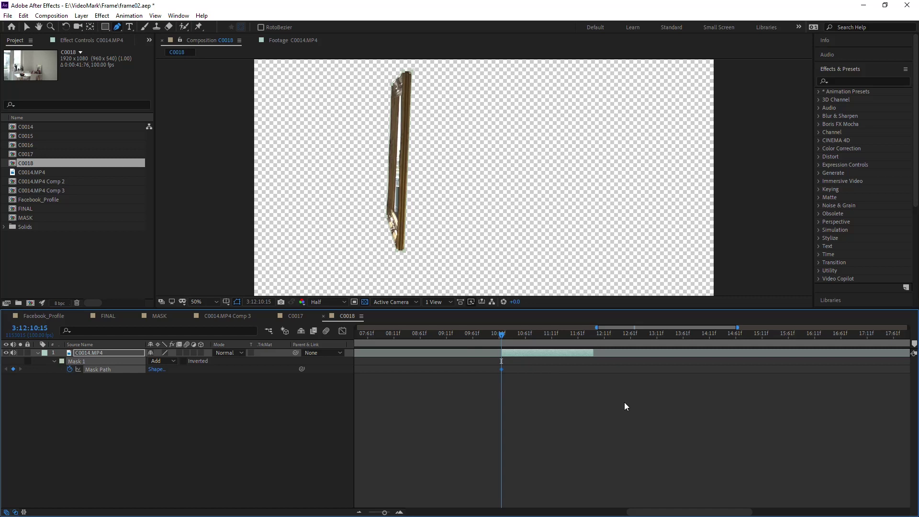
pyautogui.scroll(4, 505, 396)
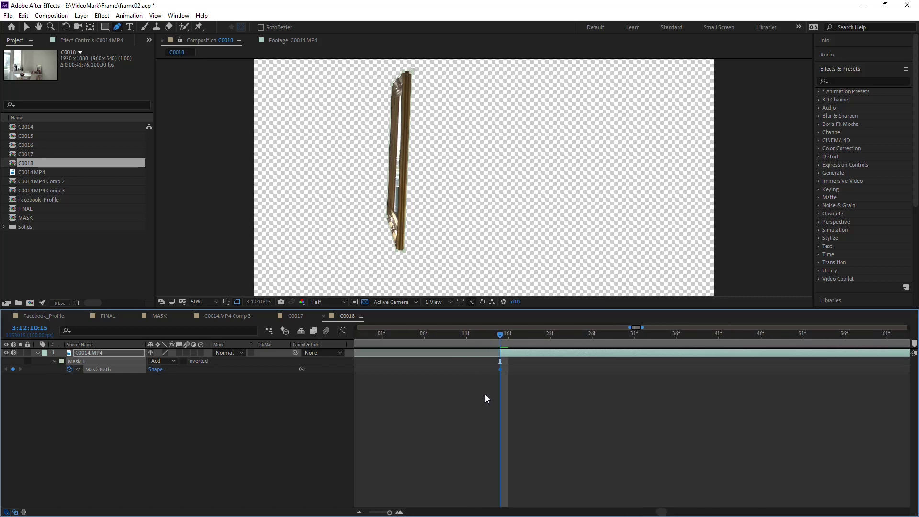
pyautogui.scroll(4, 532, 392)
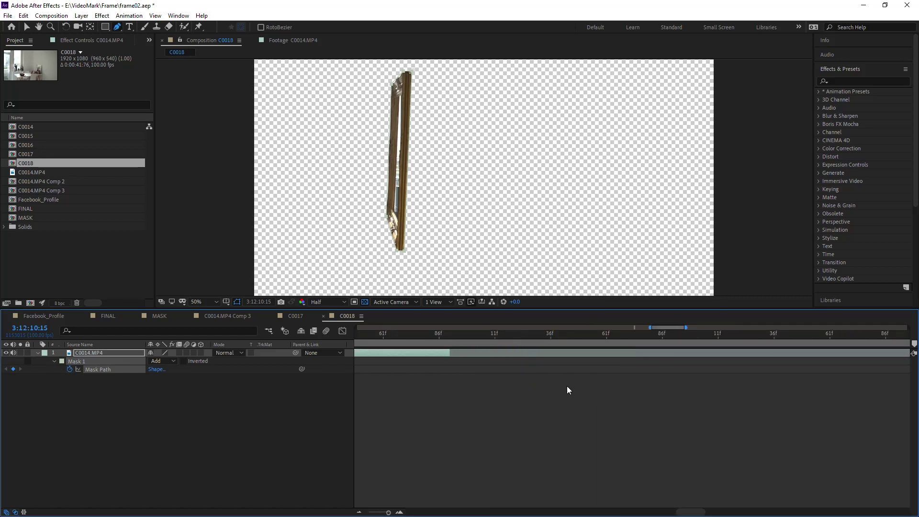
pyautogui.hscroll(-5, 603, 410)
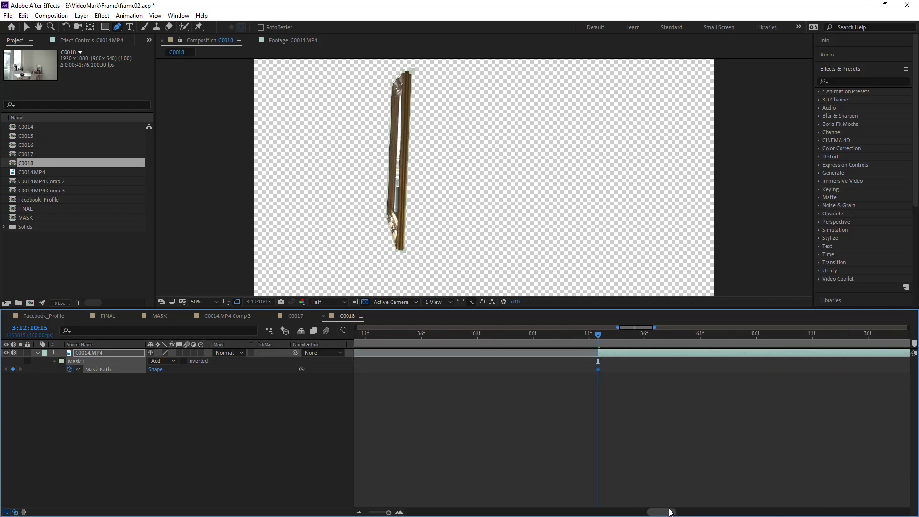
pyautogui.scroll(-3, 616, 413)
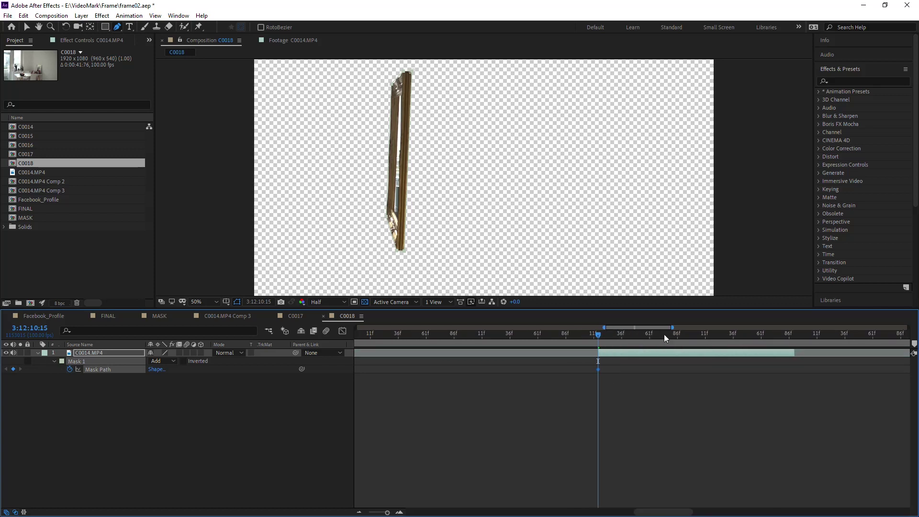
pyautogui.moveTo(665, 334); pyautogui.dragTo(619, 343)
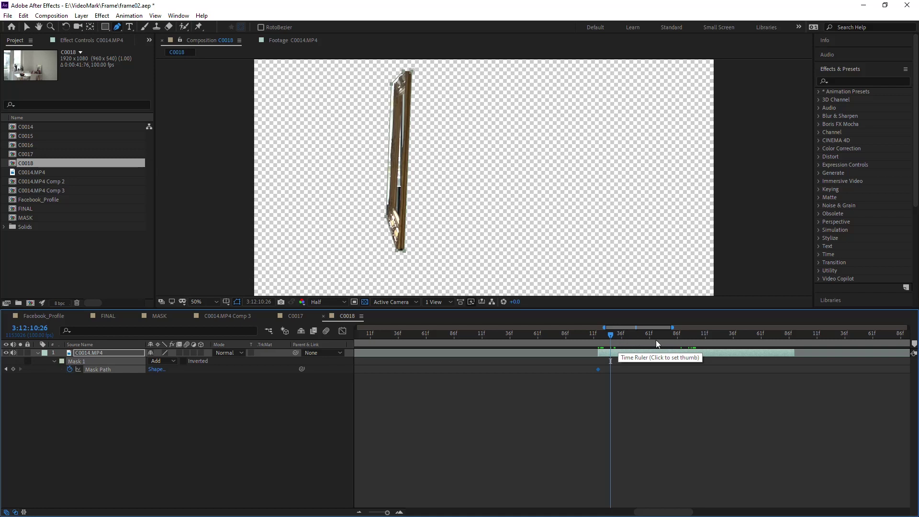
pyautogui.click(688, 335)
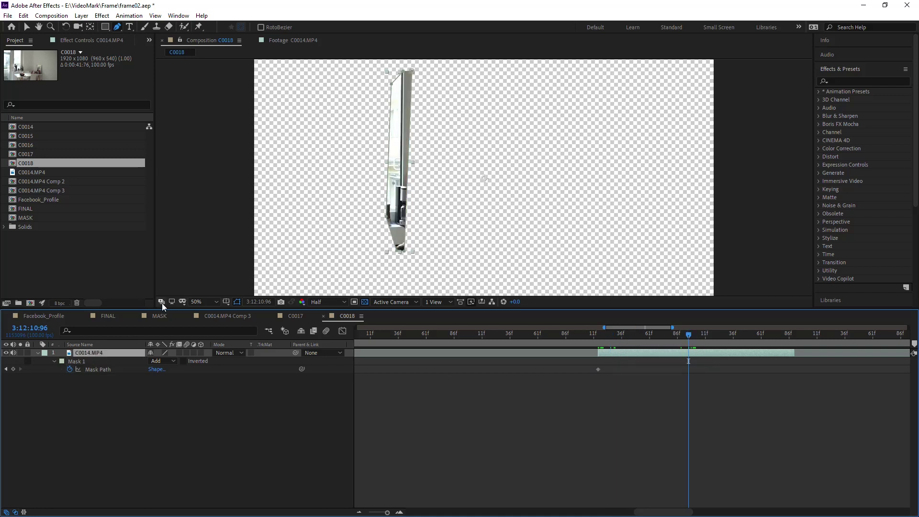
pyautogui.click(81, 362)
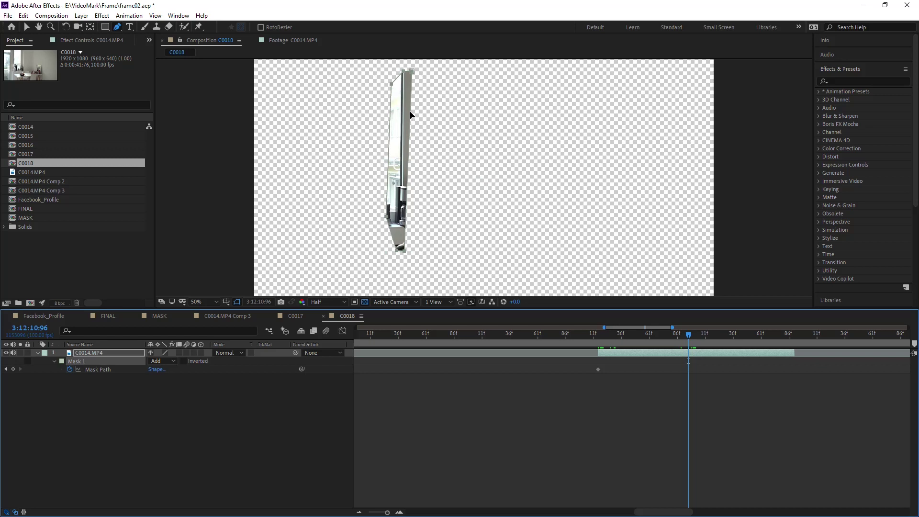
pyautogui.moveTo(411, 115); pyautogui.dragTo(457, 113)
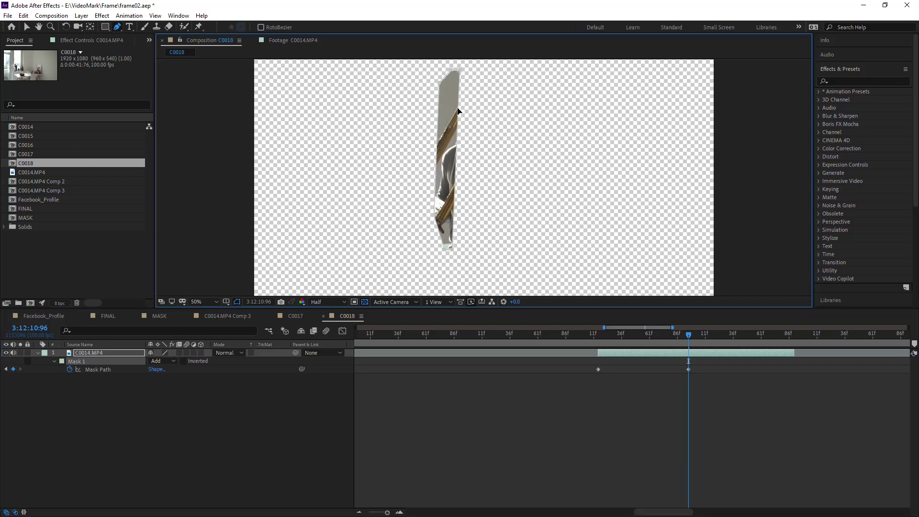
pyautogui.click(479, 91)
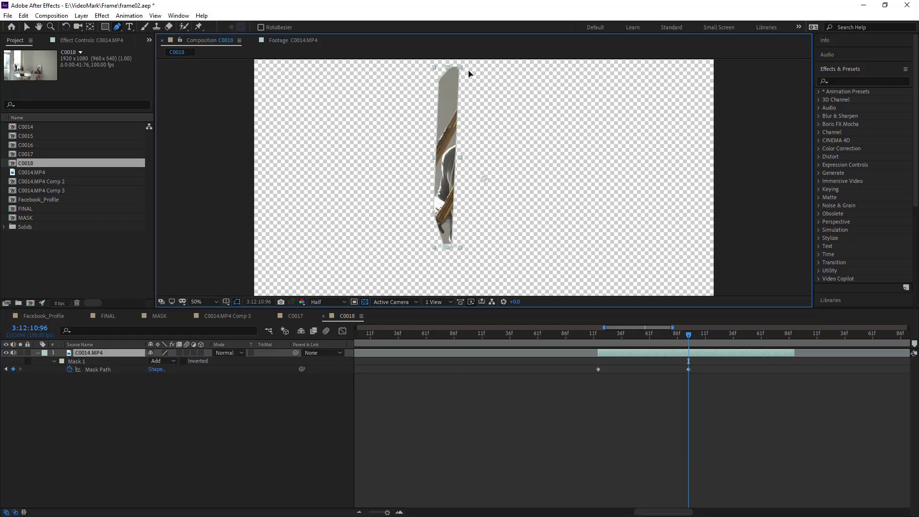
pyautogui.moveTo(461, 67); pyautogui.dragTo(473, 92)
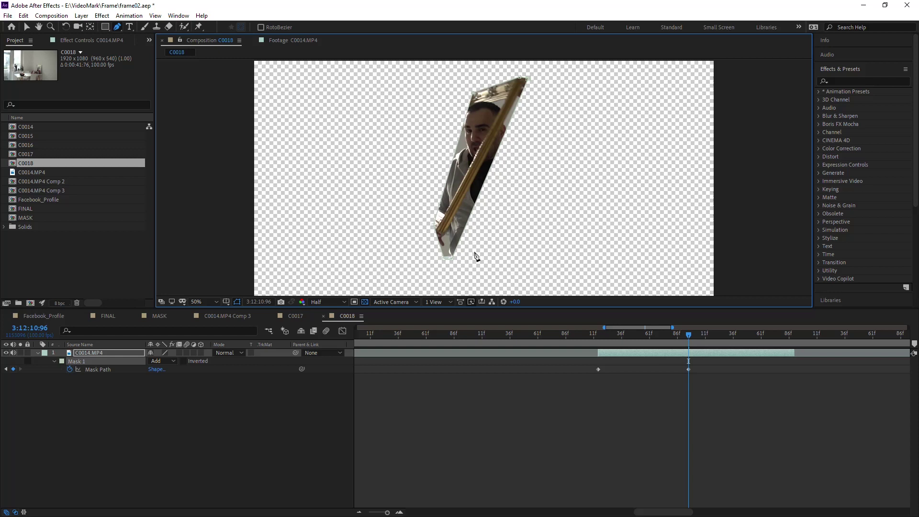
pyautogui.moveTo(444, 260); pyautogui.dragTo(415, 241)
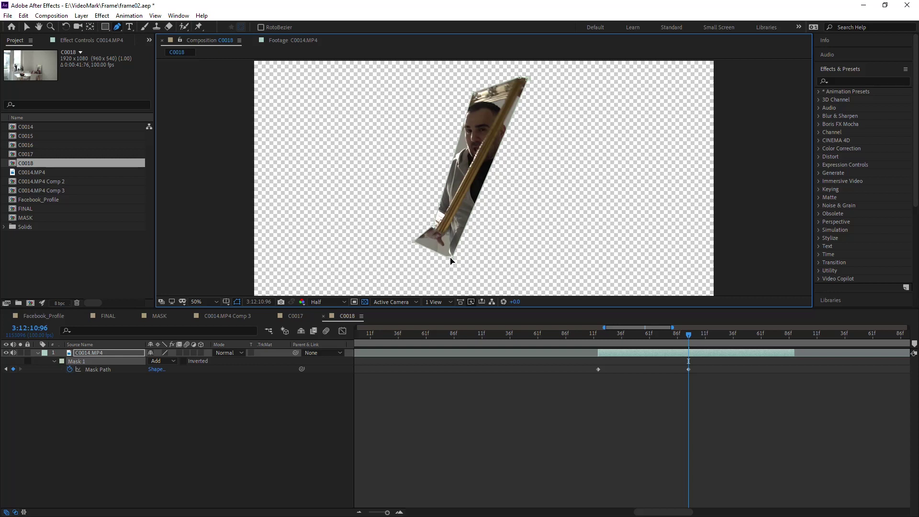
pyautogui.moveTo(451, 259); pyautogui.dragTo(398, 198)
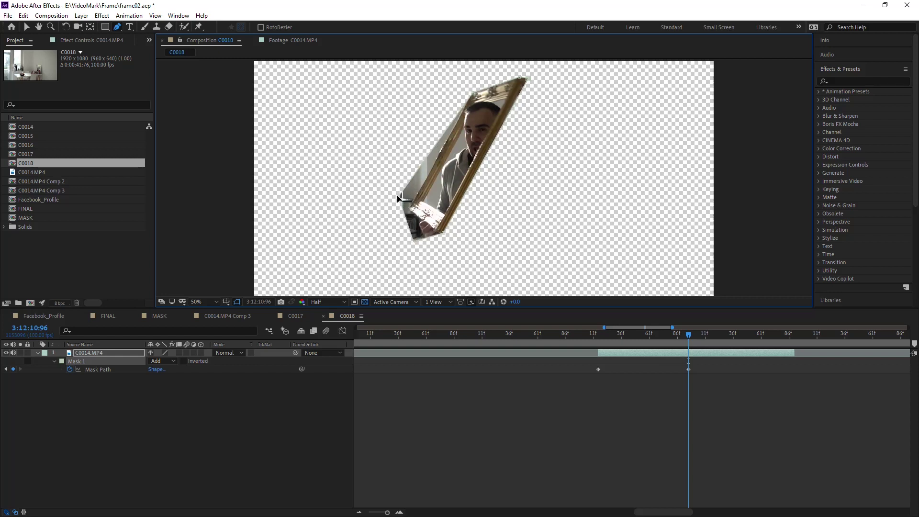
pyautogui.moveTo(413, 242); pyautogui.dragTo(435, 230)
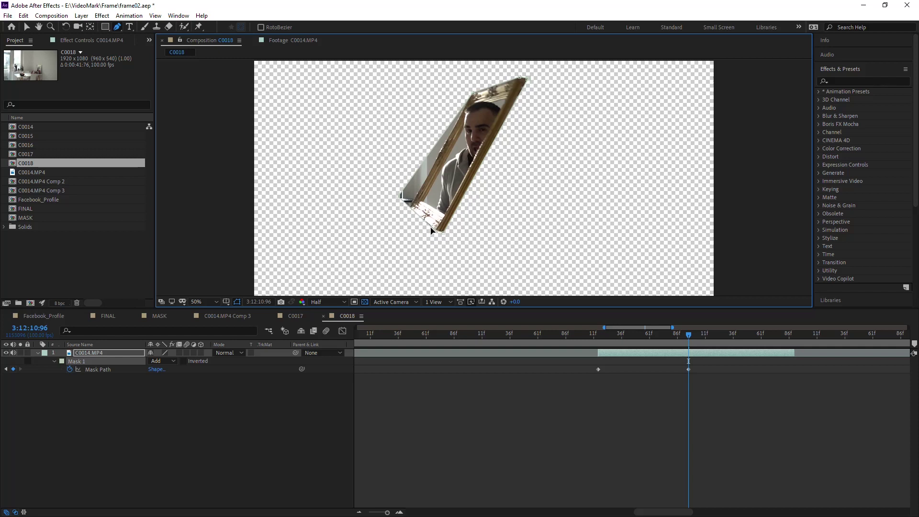
pyautogui.moveTo(398, 198); pyautogui.dragTo(406, 210)
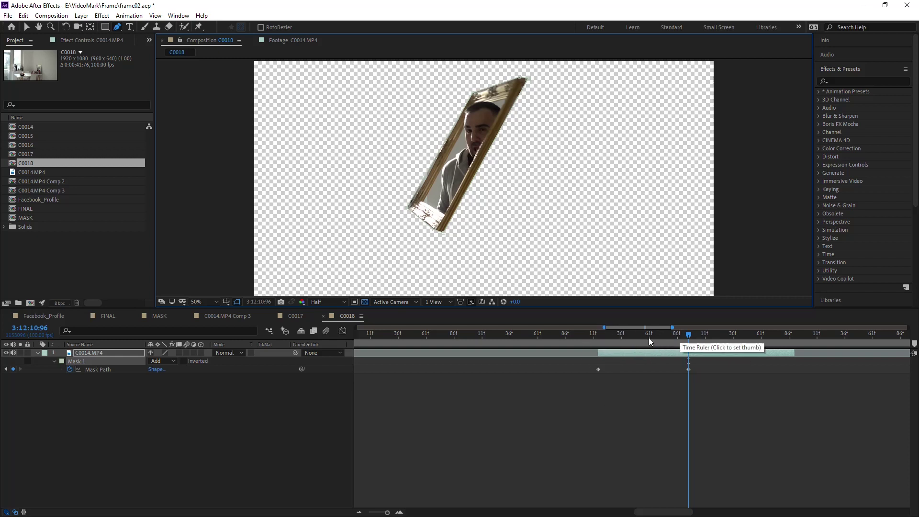
# At an earlier frame, reshape Mask 1's top corners and left edge to match the frame
pyautogui.moveTo(649, 337); pyautogui.dragTo(640, 338)
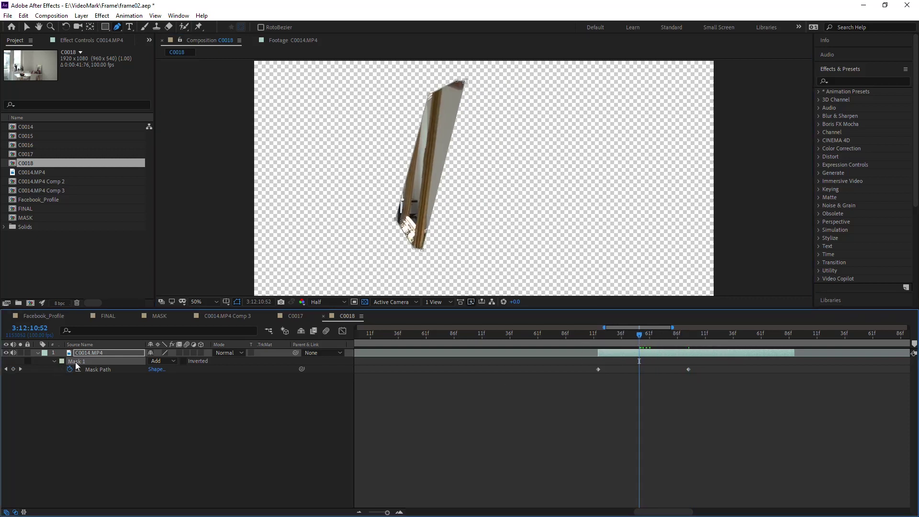
pyautogui.moveTo(466, 82); pyautogui.dragTo(391, 100)
pyautogui.moveTo(473, 84); pyautogui.dragTo(446, 74)
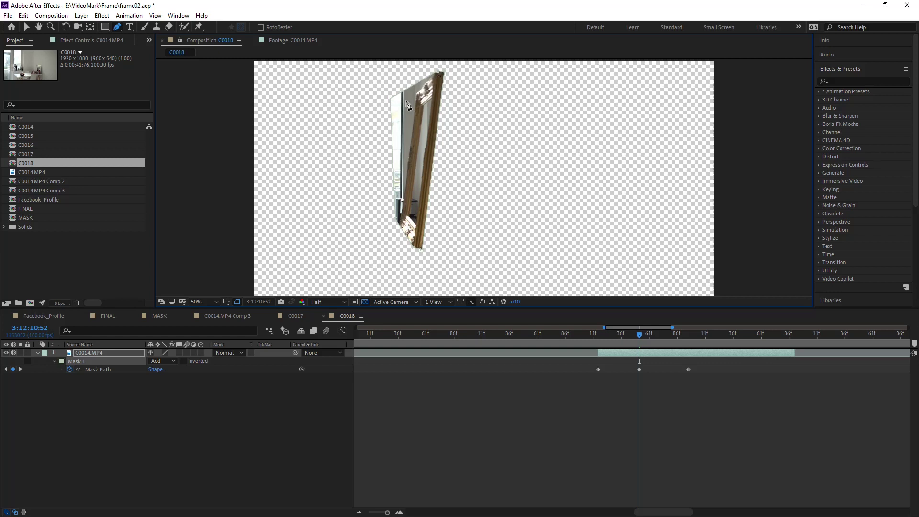
pyautogui.moveTo(391, 100); pyautogui.dragTo(417, 95)
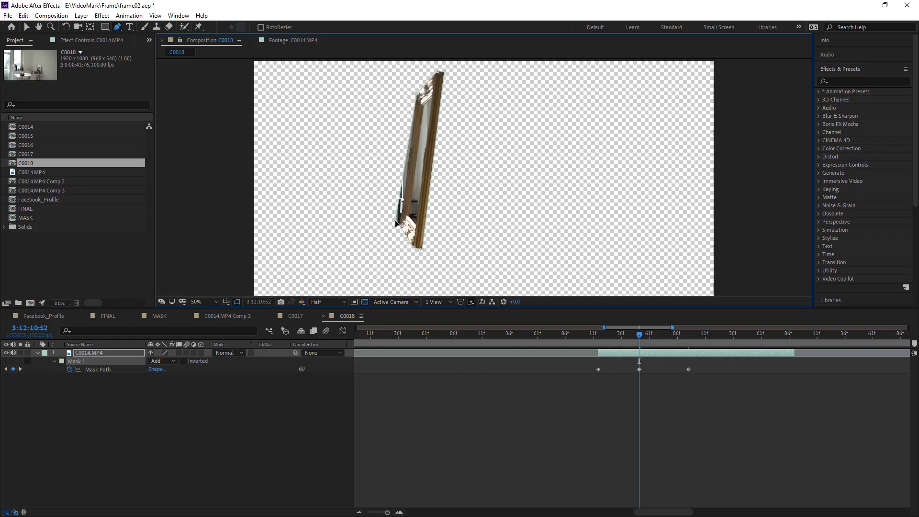
pyautogui.moveTo(396, 223); pyautogui.dragTo(412, 250)
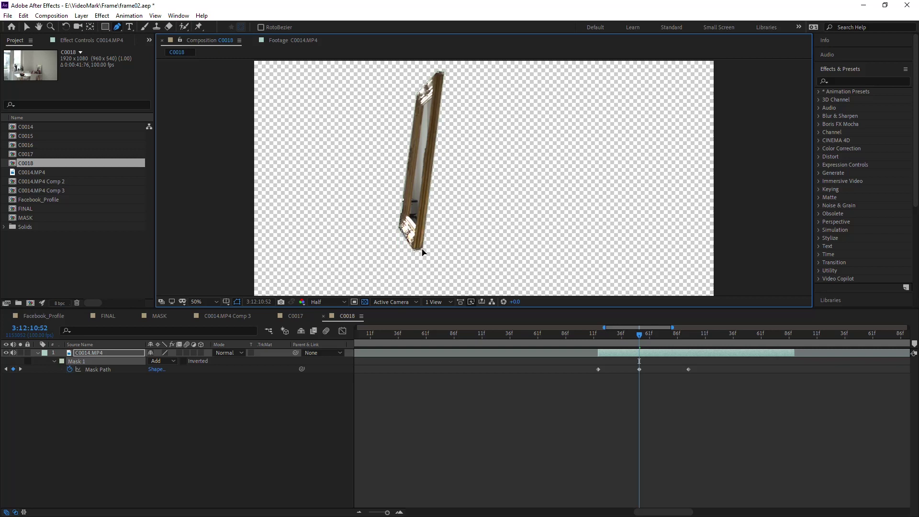
# Check neighbouring frames and refine the mask's top point and lower-left edge
pyautogui.moveTo(624, 336); pyautogui.dragTo(657, 344)
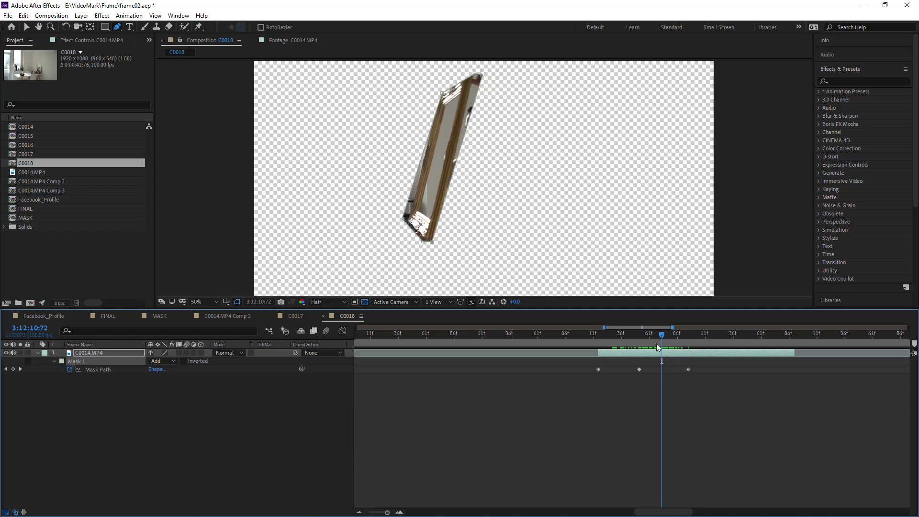
pyautogui.moveTo(478, 77); pyautogui.dragTo(439, 97)
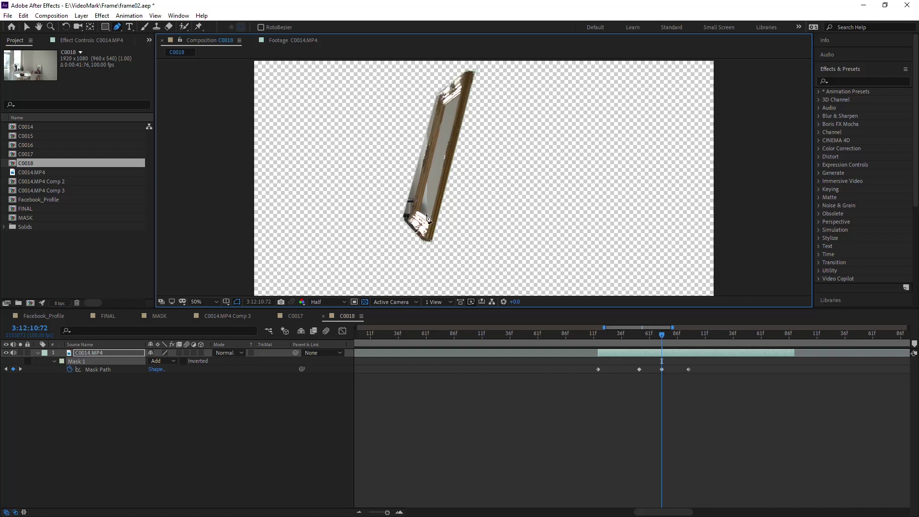
pyautogui.moveTo(403, 221); pyautogui.dragTo(434, 245)
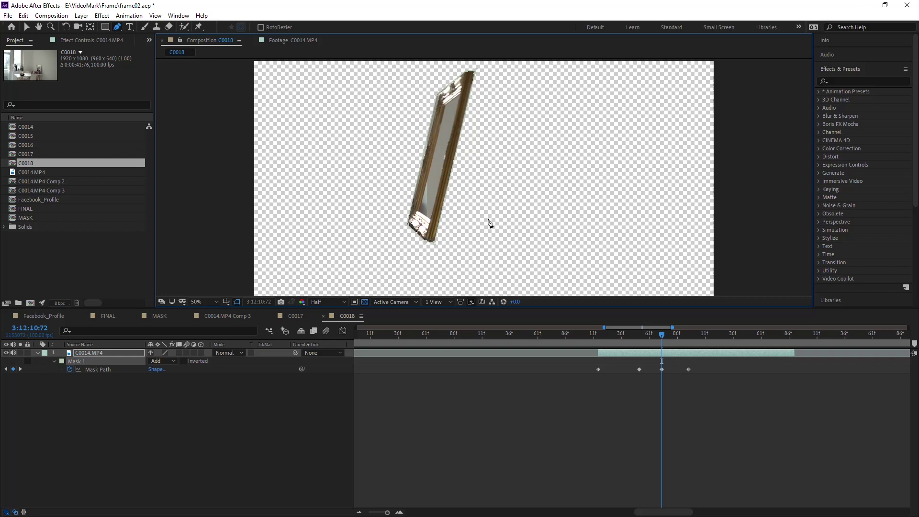
pyautogui.moveTo(628, 340); pyautogui.dragTo(778, 376)
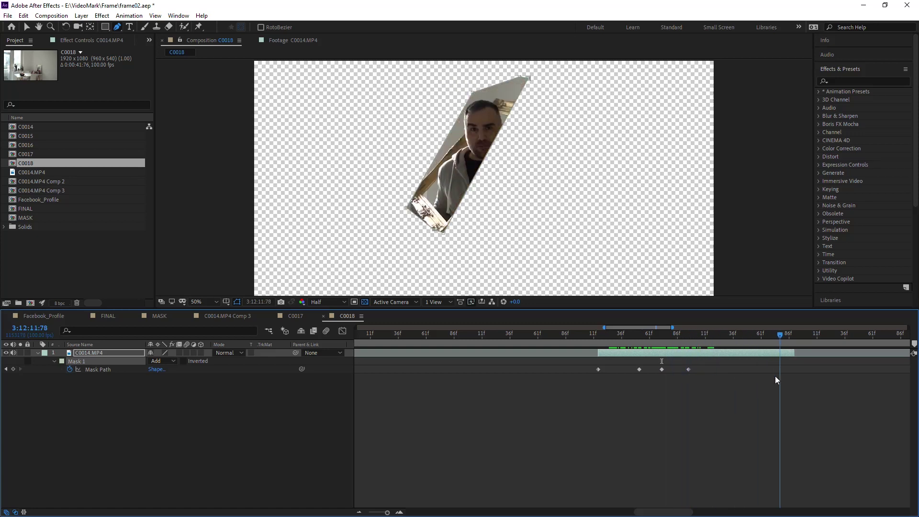
# Widen Mask 1's top-right, left and bottom corners to cover the whole gold frame and the man
pyautogui.moveTo(528, 79); pyautogui.dragTo(481, 69)
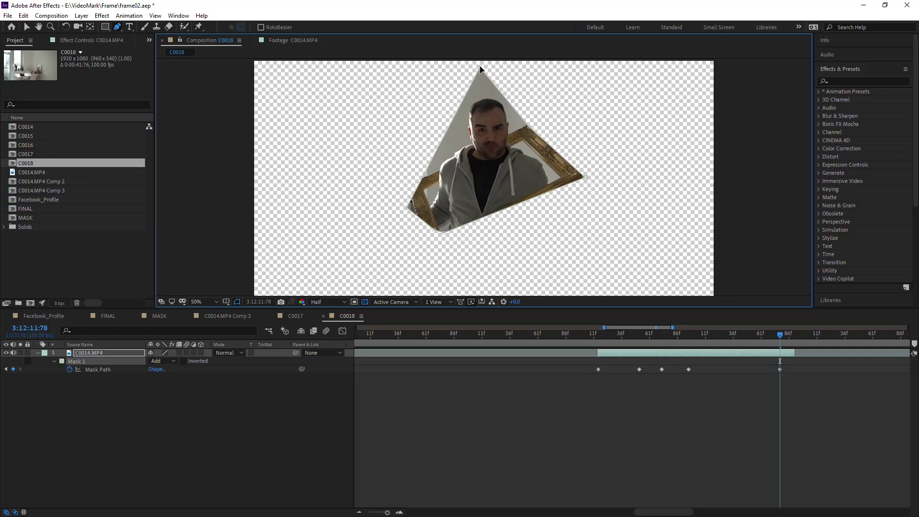
pyautogui.moveTo(405, 208); pyautogui.dragTo(408, 184)
pyautogui.moveTo(435, 232)
pyautogui.mouseDown()
pyautogui.moveTo(417, 268)
pyautogui.moveTo(431, 263)
pyautogui.moveTo(436, 281)
pyautogui.moveTo(401, 293)
pyautogui.moveTo(442, 211)
pyautogui.moveTo(425, 260)
pyautogui.moveTo(434, 234)
pyautogui.mouseUp()
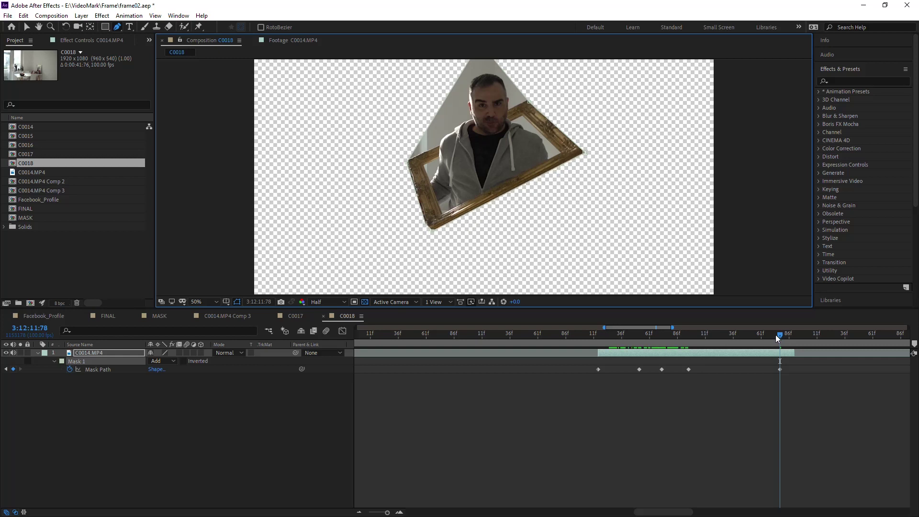
pyautogui.moveTo(776, 335); pyautogui.dragTo(715, 352)
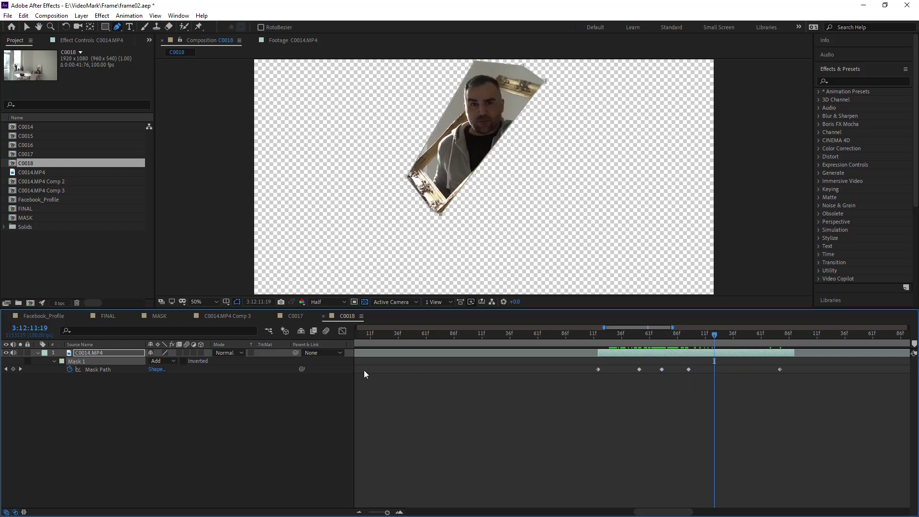
pyautogui.click(159, 316)
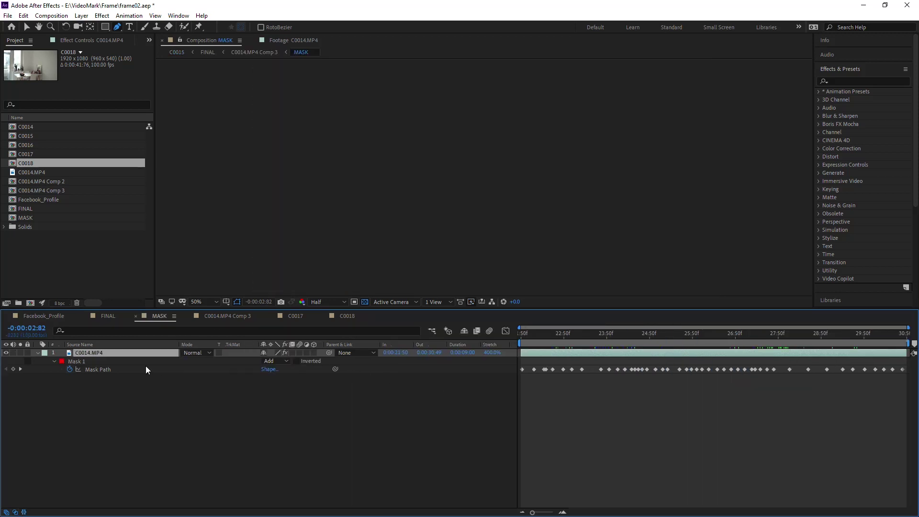
# Scrub through the MASK composition to play back the full Mask 1 animation
pyautogui.moveTo(536, 340); pyautogui.dragTo(818, 353)
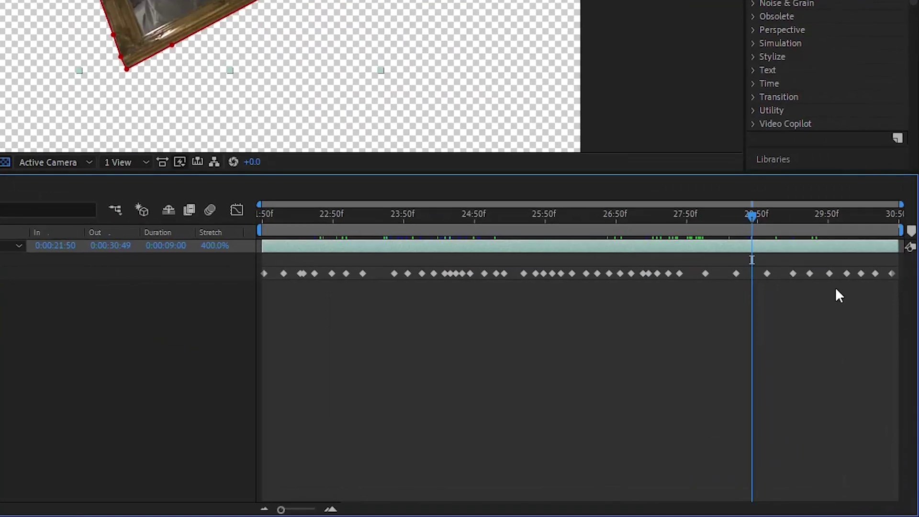
pyautogui.moveTo(725, 221)
pyautogui.mouseDown()
pyautogui.moveTo(695, 222)
pyautogui.moveTo(734, 226)
pyautogui.mouseUp()
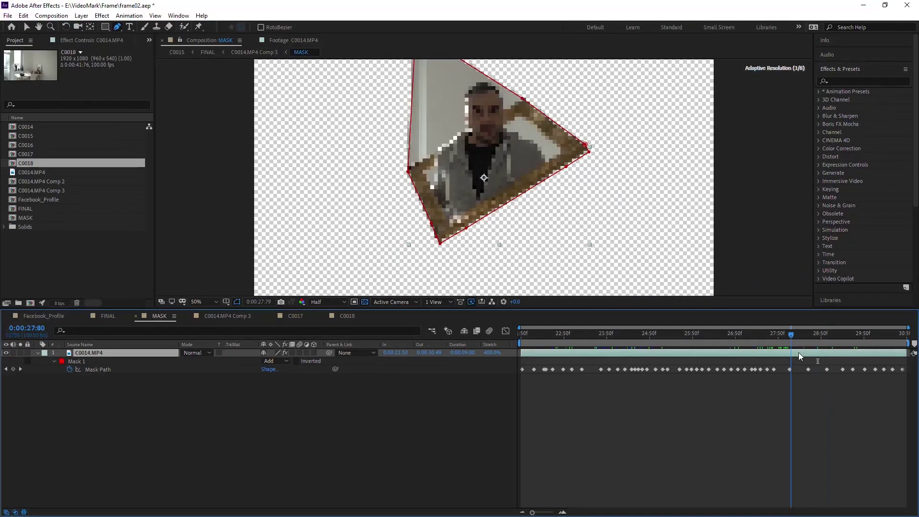
pyautogui.moveTo(799, 353); pyautogui.dragTo(830, 384)
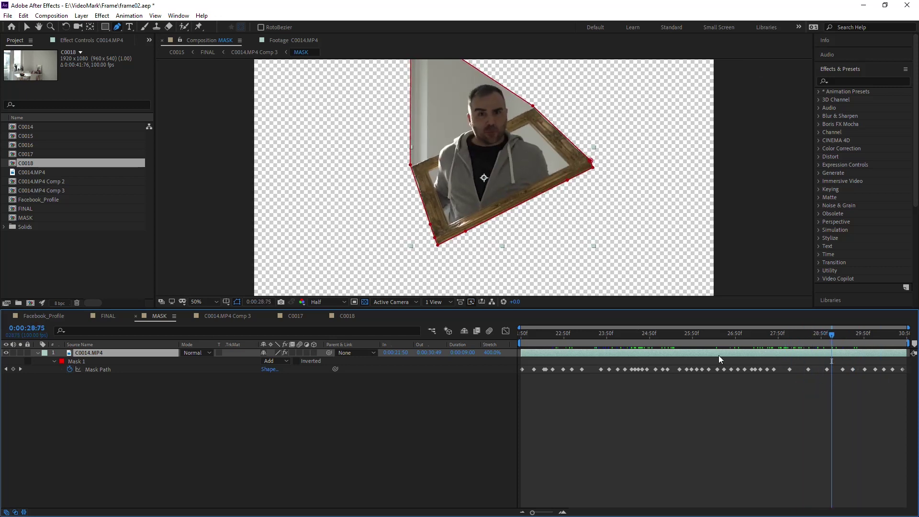
# In FINAL, solo the MASK layer around 14 seconds to inspect the frame clip, then unsolo and preview
pyautogui.click(115, 316)
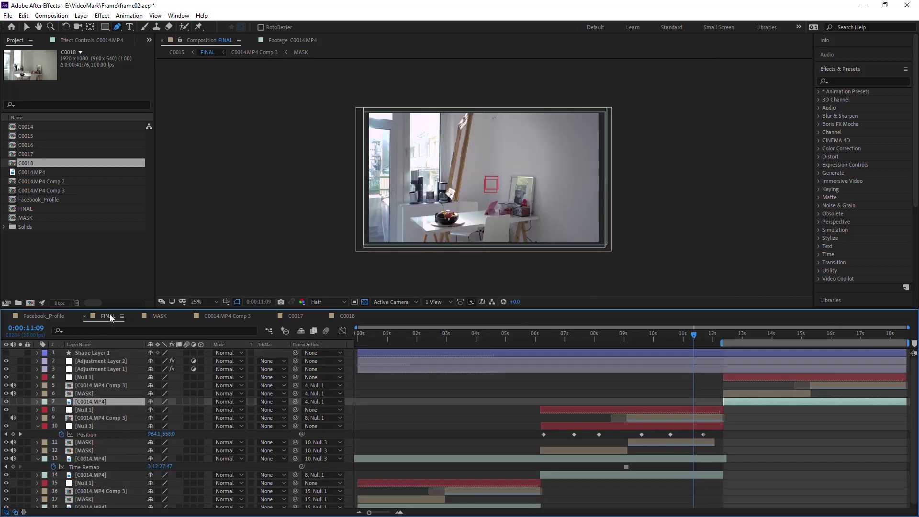
pyautogui.click(752, 334)
pyautogui.click(762, 393)
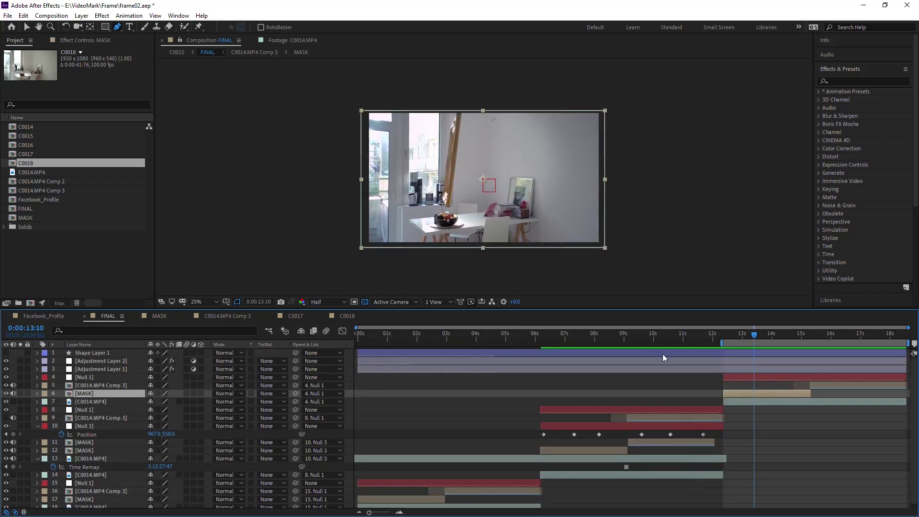
pyautogui.click(778, 334)
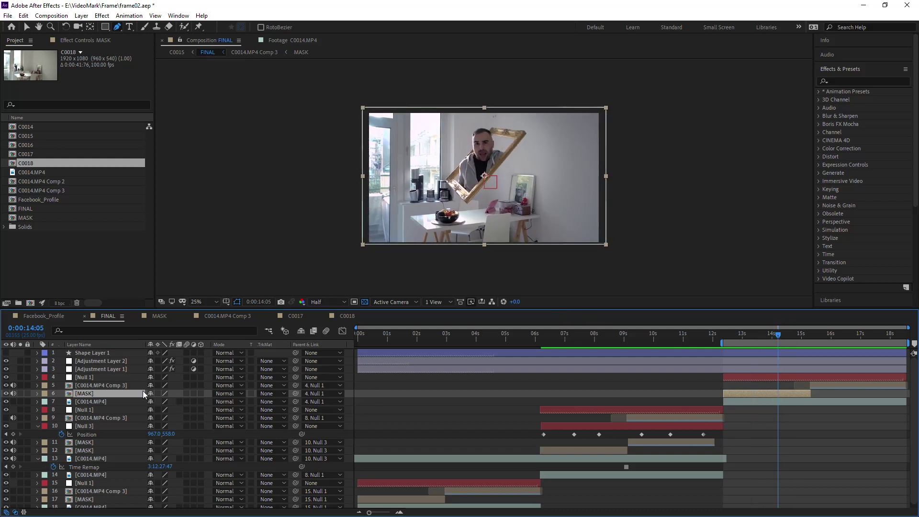
pyautogui.click(22, 393)
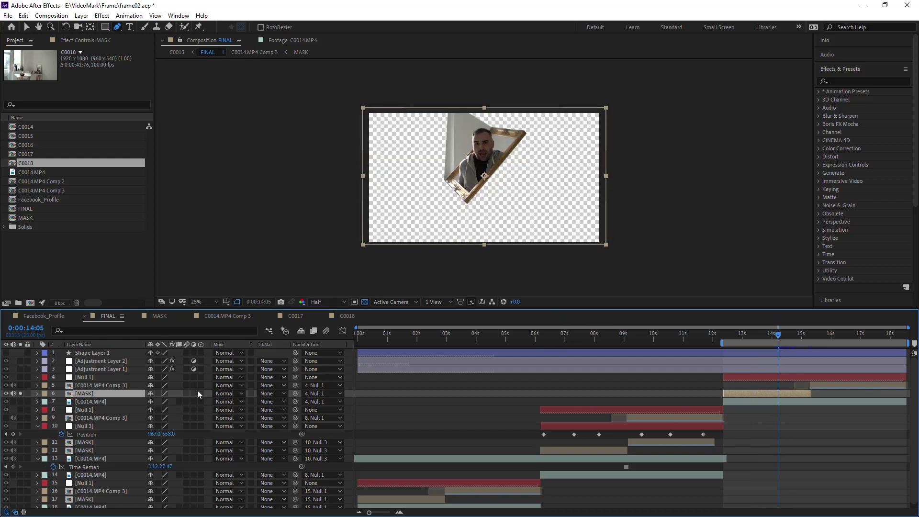
pyautogui.moveTo(742, 335); pyautogui.dragTo(779, 337)
pyautogui.click(20, 394)
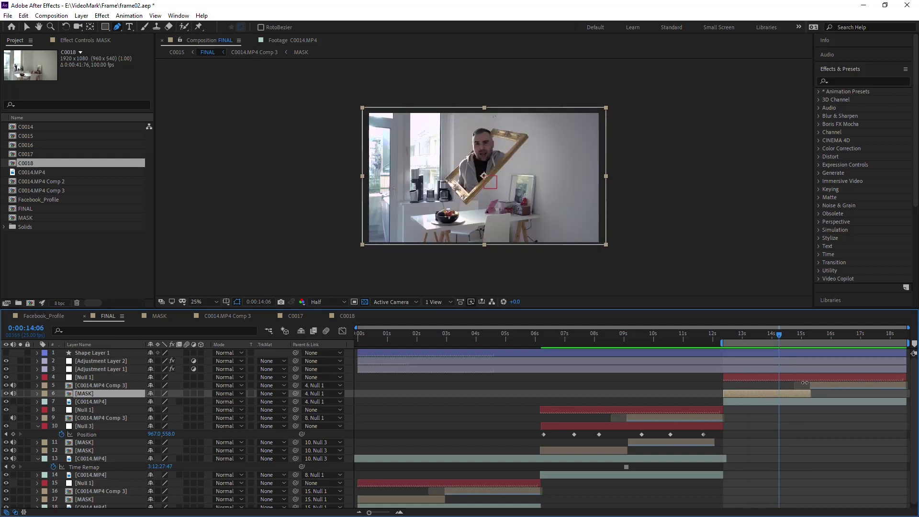
pyautogui.press('space')
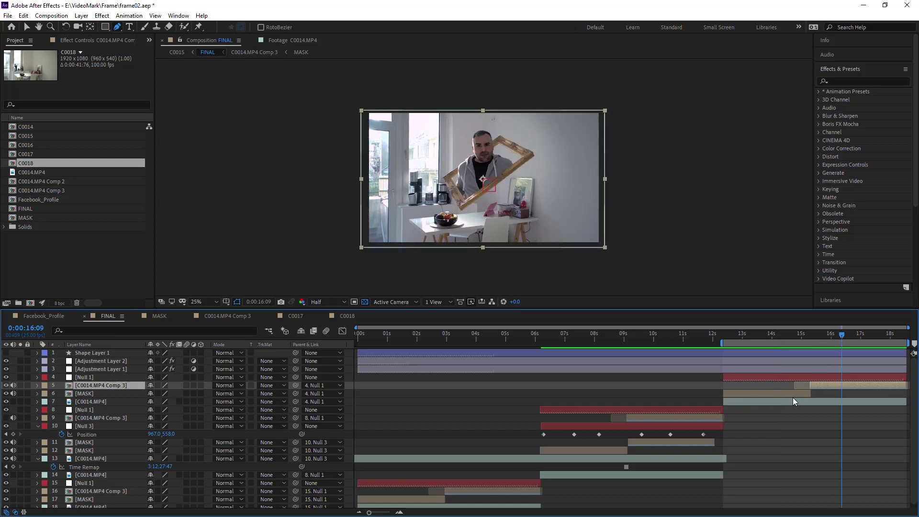
pyautogui.hotkey('ctrl', 'd')
pyautogui.moveTo(765, 392); pyautogui.dragTo(851, 392)
pyautogui.rightClick(866, 392)
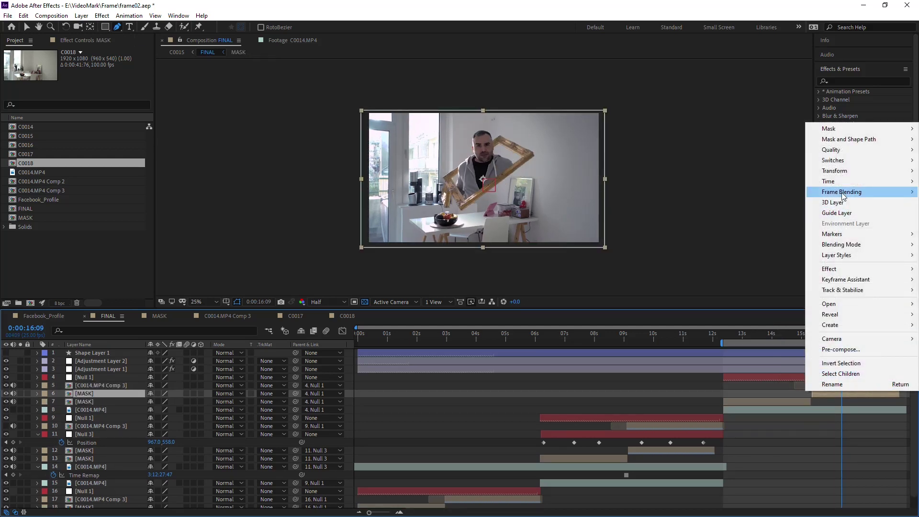
pyautogui.moveTo(831, 181)
pyautogui.click(759, 196)
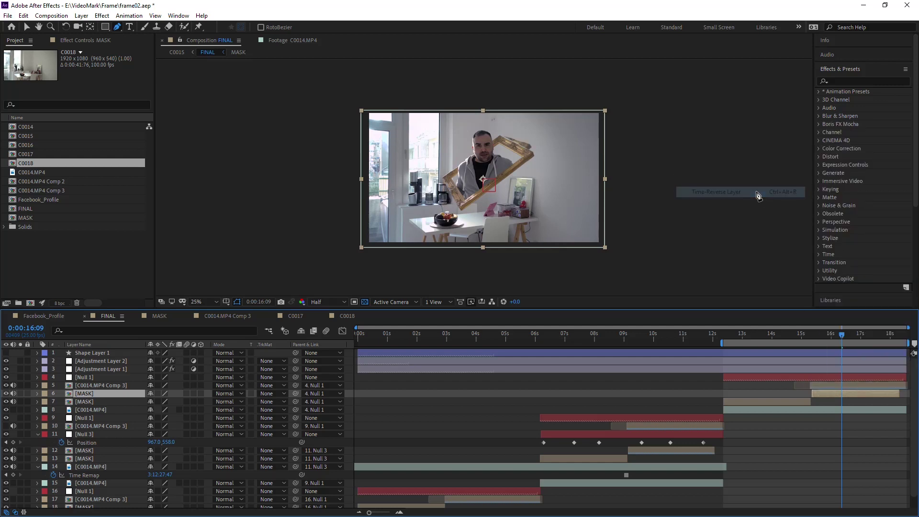
pyautogui.scroll(5, 824, 400)
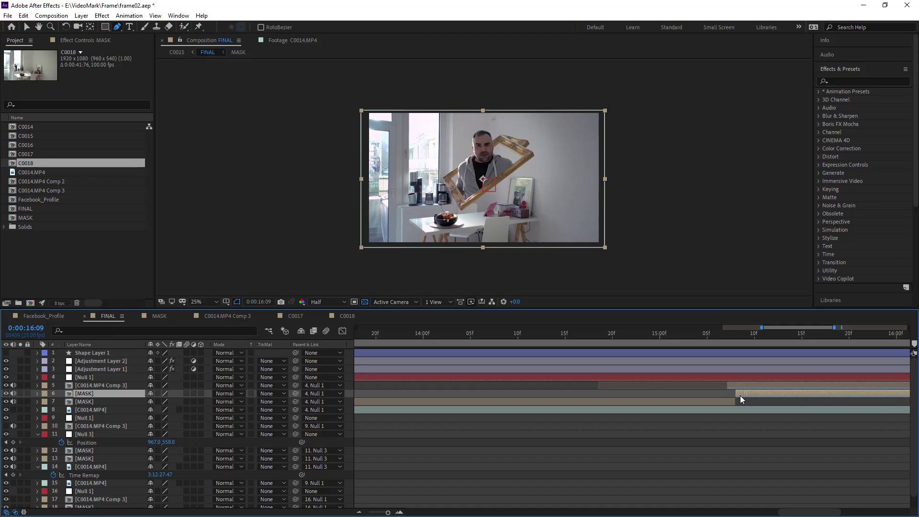
pyautogui.scroll(-5, 760, 392)
pyautogui.click(742, 335)
pyautogui.moveTo(747, 337); pyautogui.dragTo(773, 391)
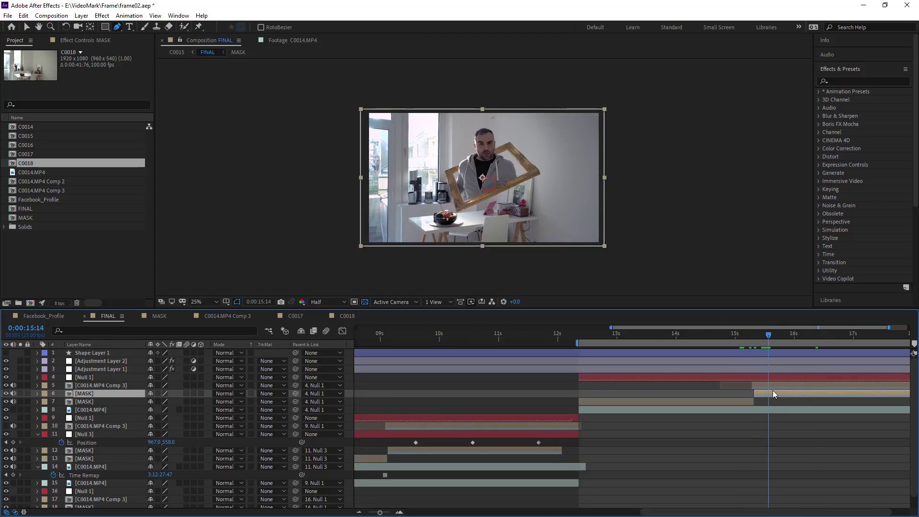
pyautogui.click(800, 442)
pyautogui.click(792, 392)
pyautogui.press('Delete')
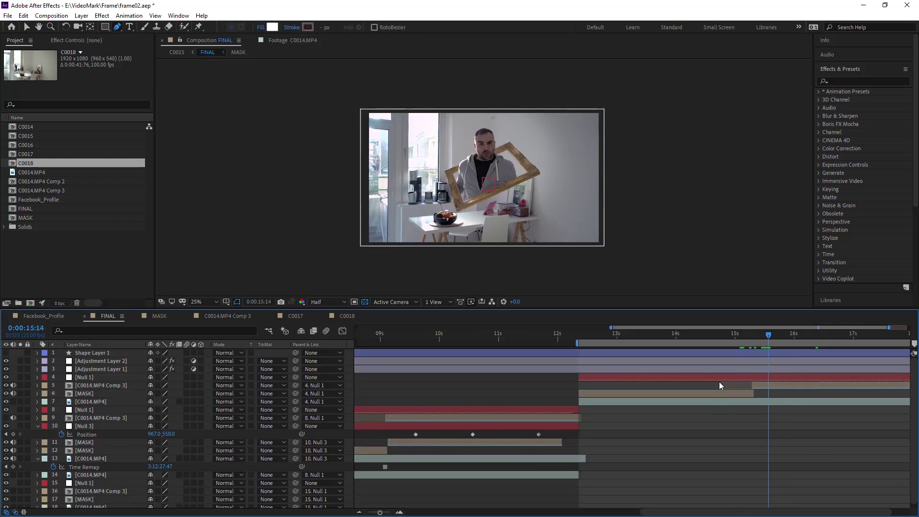
pyautogui.scroll(-3, 705, 374)
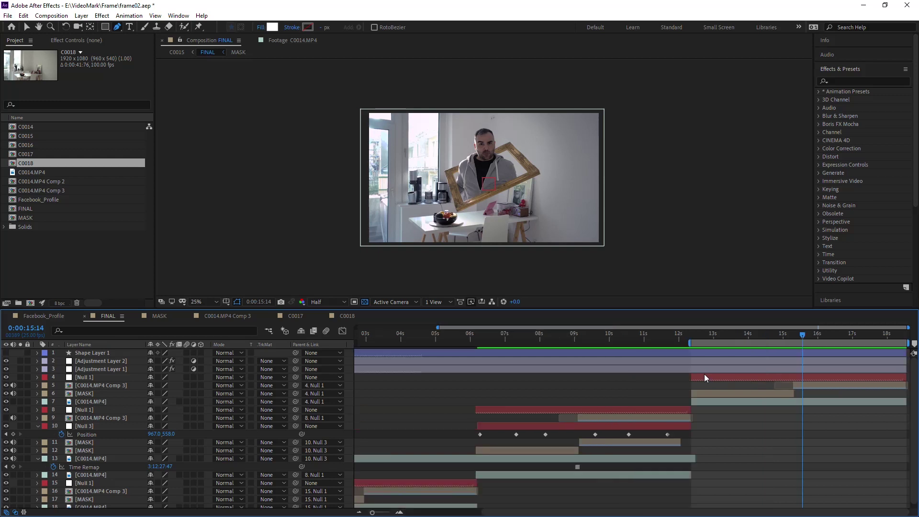
pyautogui.click(762, 402)
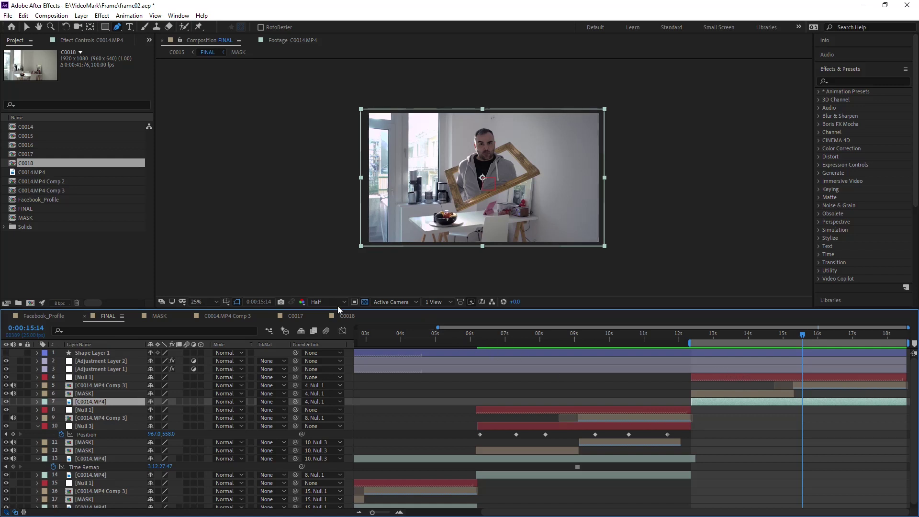
# Add a second C0014.MP4 layer to FINAL, solo it, and slide it to an empty-room frame
pyautogui.moveTo(32, 173); pyautogui.dragTo(113, 401)
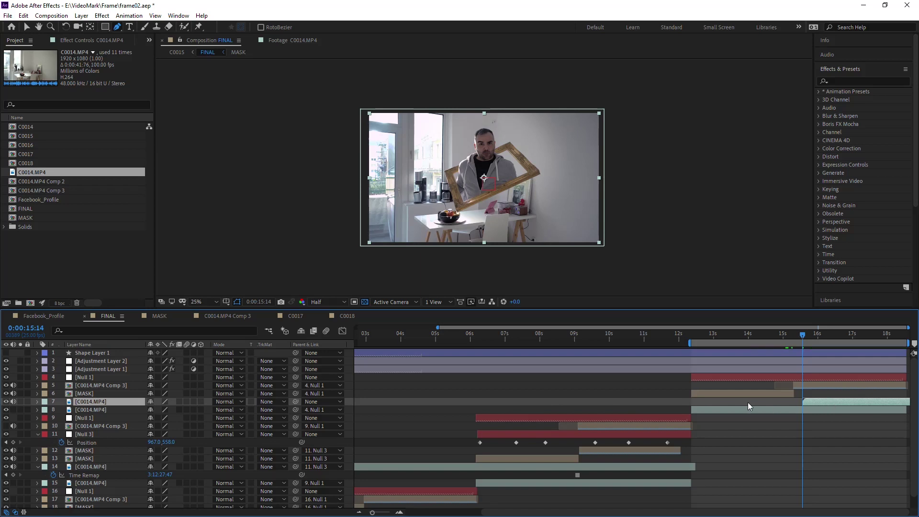
pyautogui.moveTo(823, 403); pyautogui.dragTo(537, 406)
pyautogui.moveTo(754, 400); pyautogui.dragTo(638, 405)
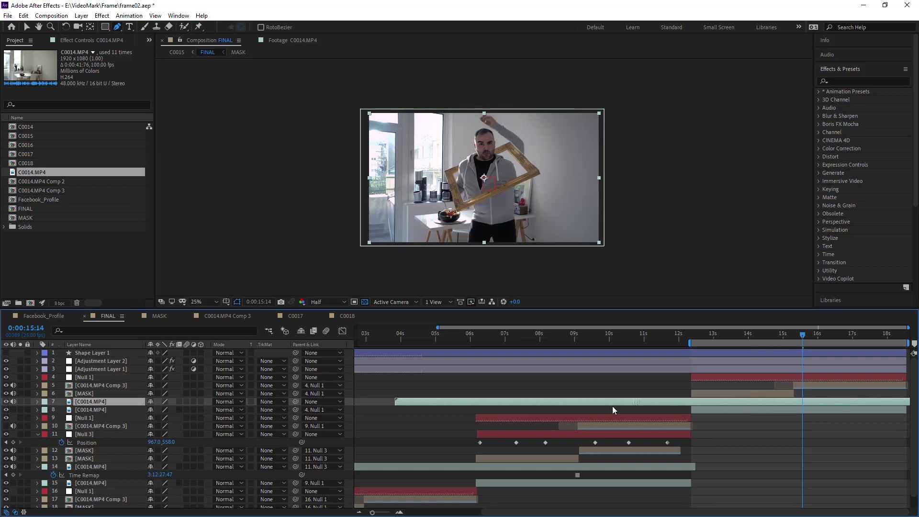
pyautogui.click(20, 402)
pyautogui.moveTo(766, 407); pyautogui.dragTo(456, 406)
pyautogui.moveTo(732, 407); pyautogui.dragTo(670, 401)
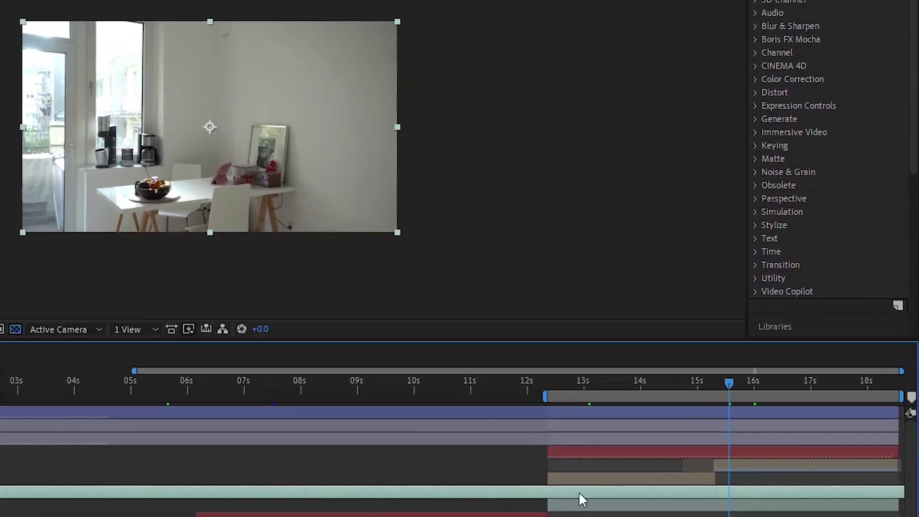
# Freeze the new C0014.MP4 layer on its current frame and trim it to start at 12:10
pyautogui.rightClick(717, 404)
pyautogui.moveTo(678, 154)
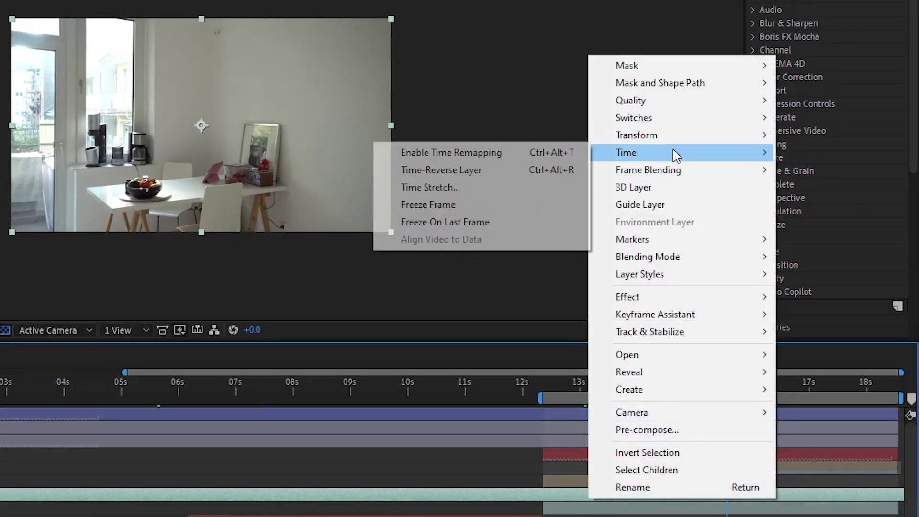
pyautogui.click(509, 206)
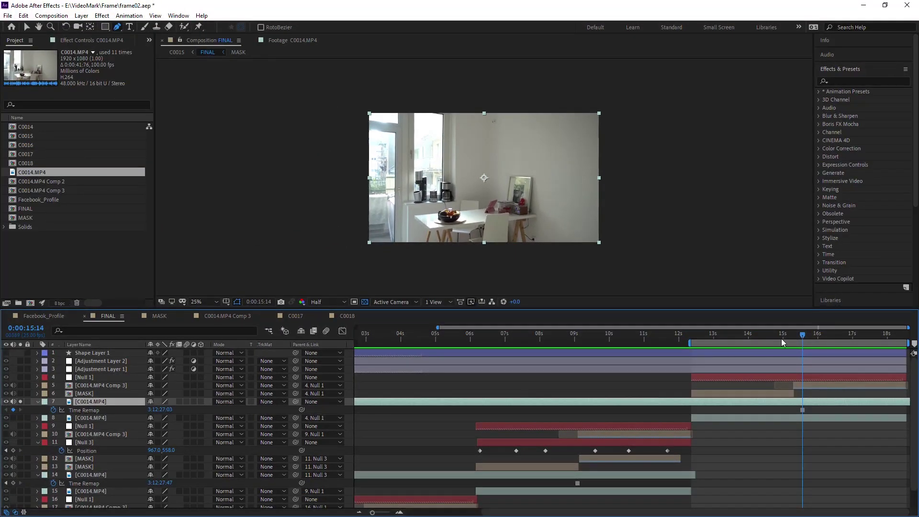
pyautogui.moveTo(781, 338); pyautogui.dragTo(804, 393)
pyautogui.moveTo(711, 337); pyautogui.dragTo(702, 387)
pyautogui.hotkey('alt', '[')
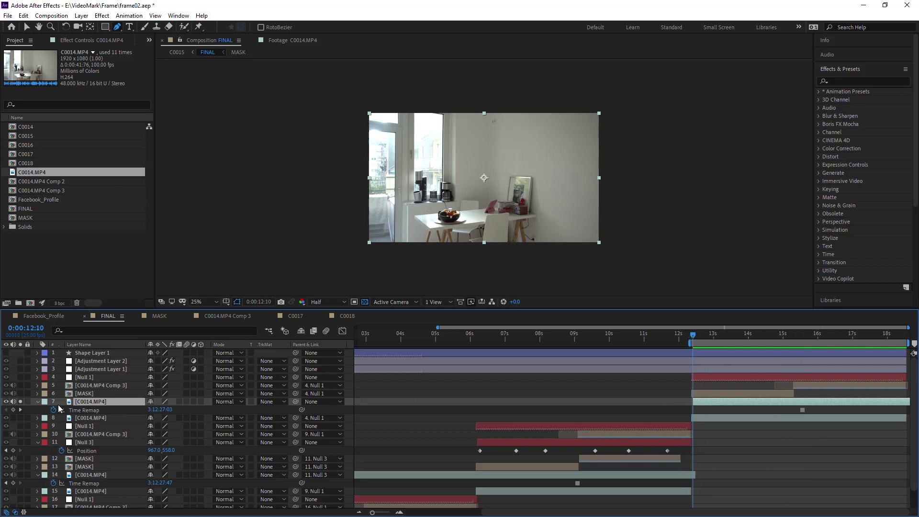
# Solo the MASK layer, check around 13–14 seconds, and delete the frozen C0014.MP4 layer
pyautogui.click(21, 393)
pyautogui.moveTo(701, 332); pyautogui.dragTo(743, 336)
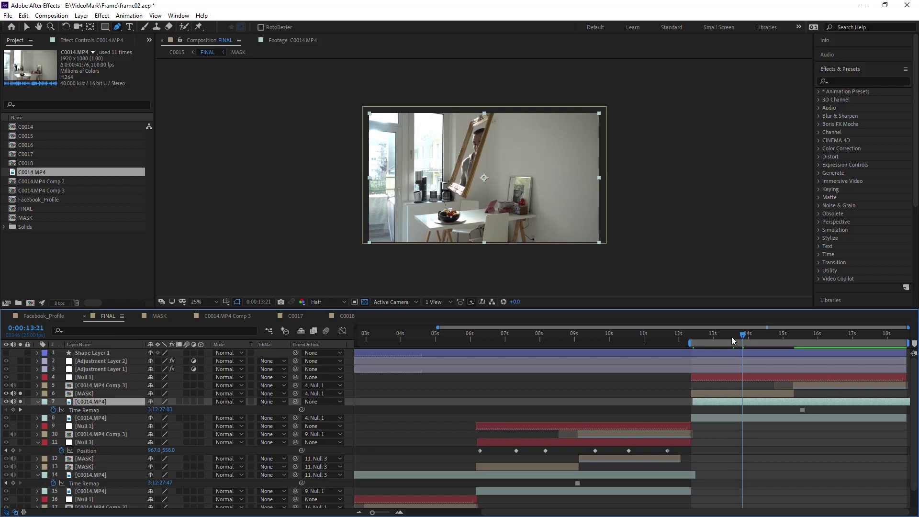
pyautogui.click(732, 337)
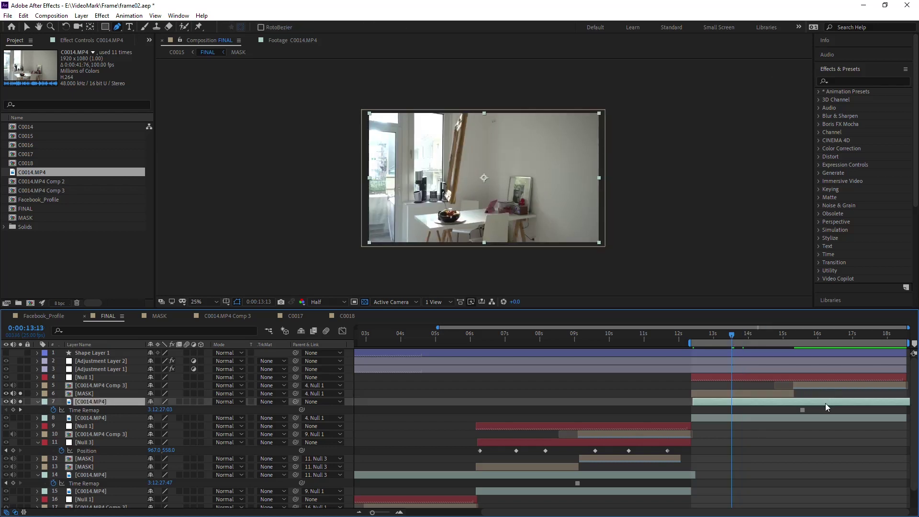
pyautogui.press('Delete')
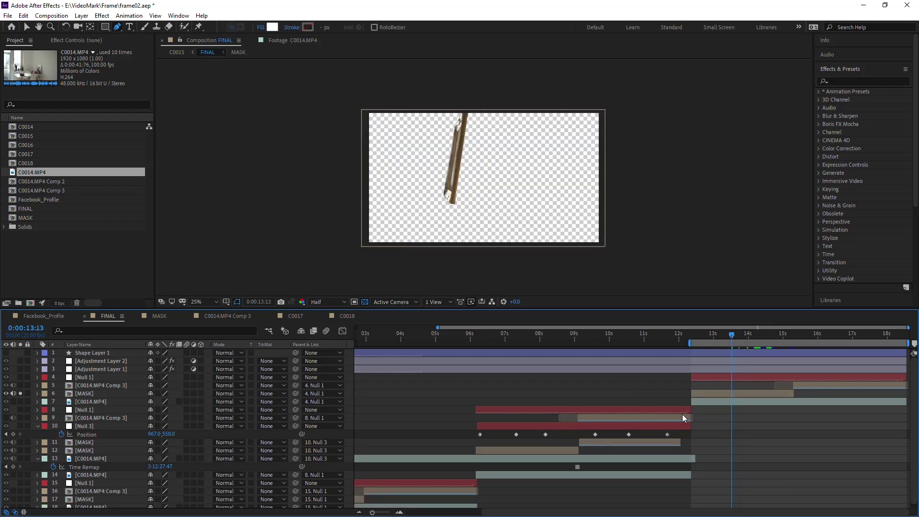
pyautogui.click(20, 394)
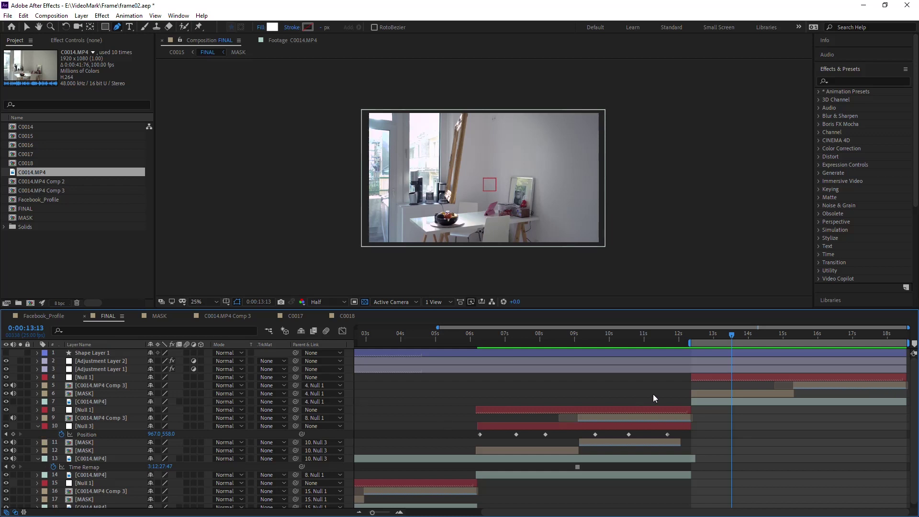
pyautogui.moveTo(712, 339); pyautogui.dragTo(763, 365)
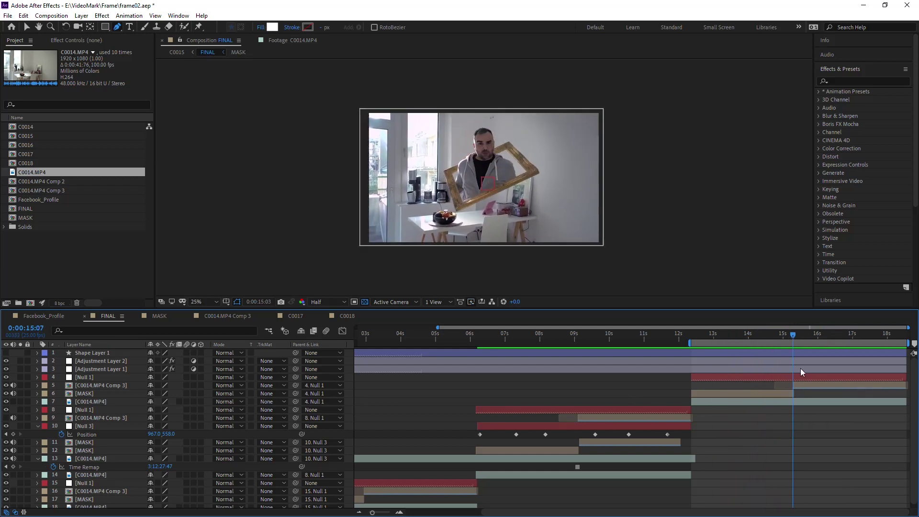
pyautogui.moveTo(800, 368); pyautogui.dragTo(731, 384)
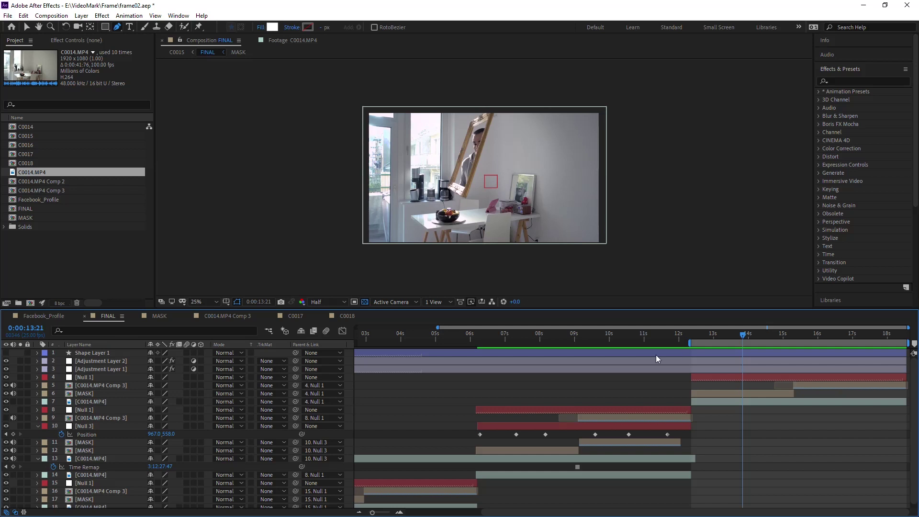
pyautogui.moveTo(709, 337); pyautogui.dragTo(769, 370)
# Create a new null object, Null 4, and place it below Null 1
pyautogui.click(768, 377)
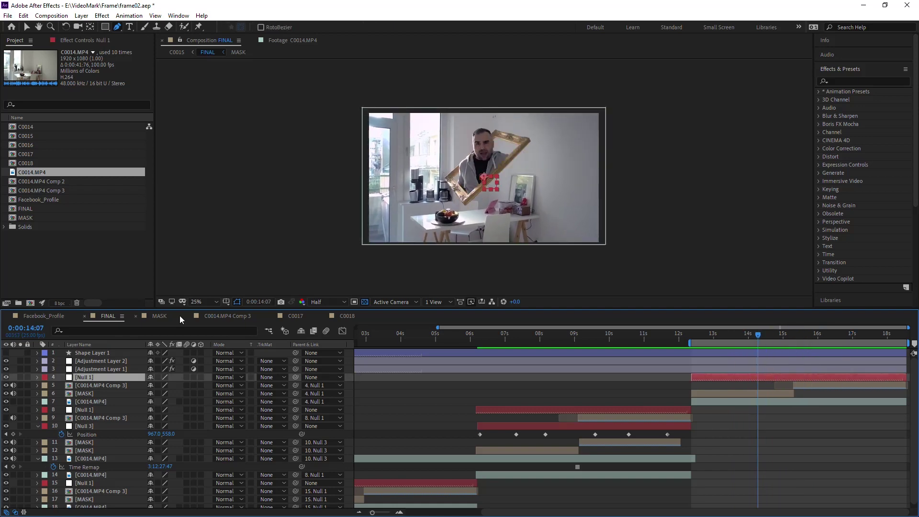
pyautogui.click(81, 15)
pyautogui.moveTo(98, 27)
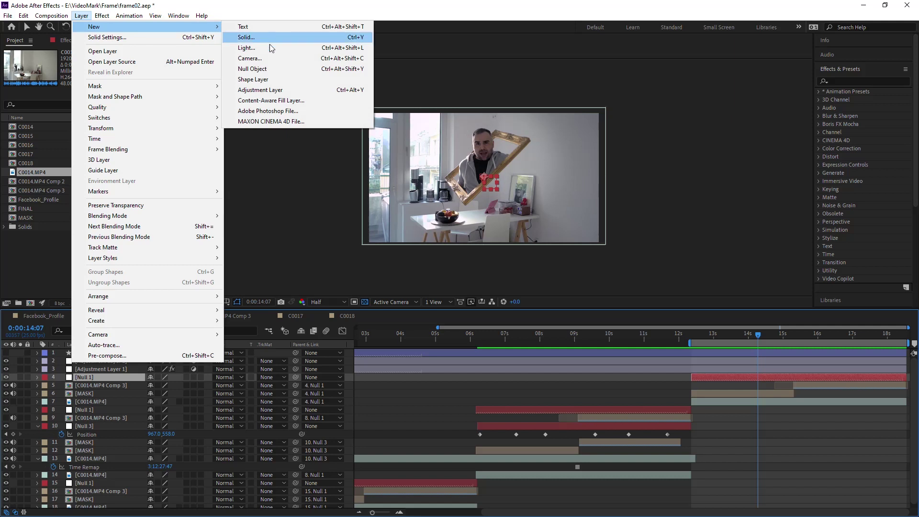
pyautogui.click(267, 69)
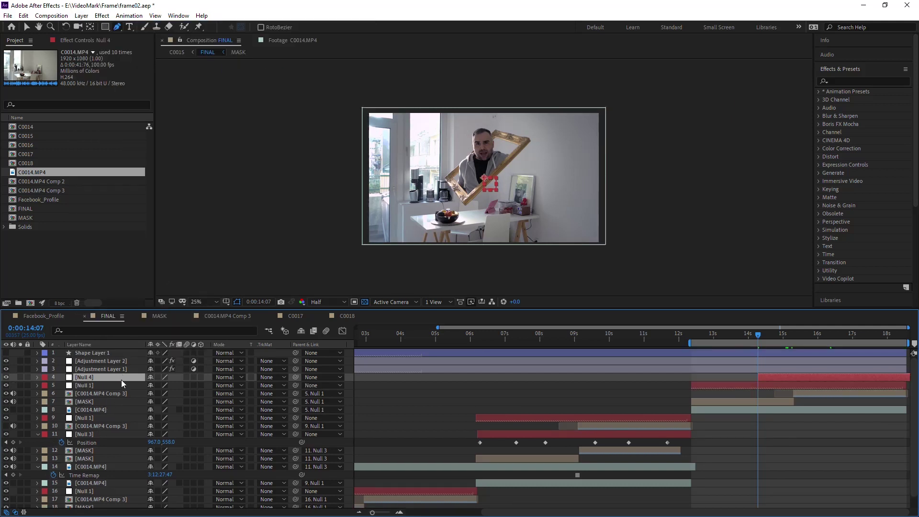
pyautogui.moveTo(122, 383); pyautogui.dragTo(123, 390)
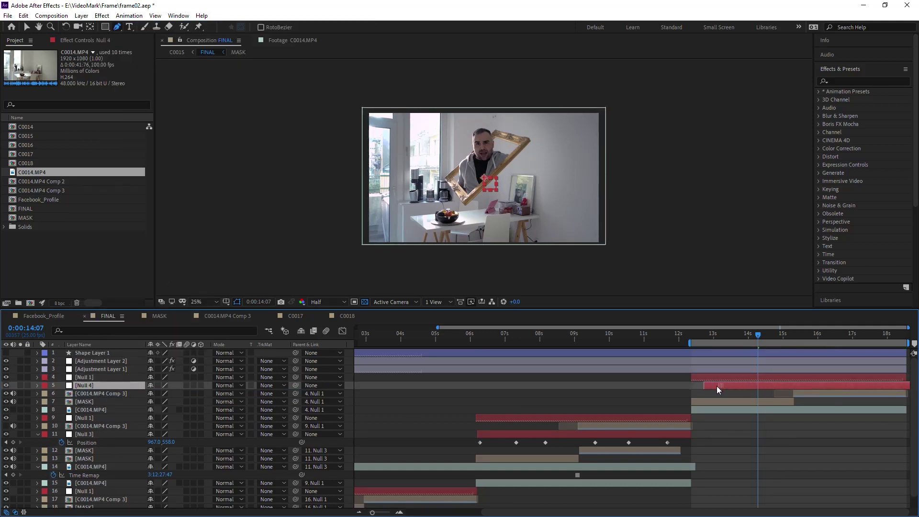
# Parent the C0014.MP4, MASK and C0014.MP4 Comp 3 layers to Null 4
pyautogui.click(735, 410)
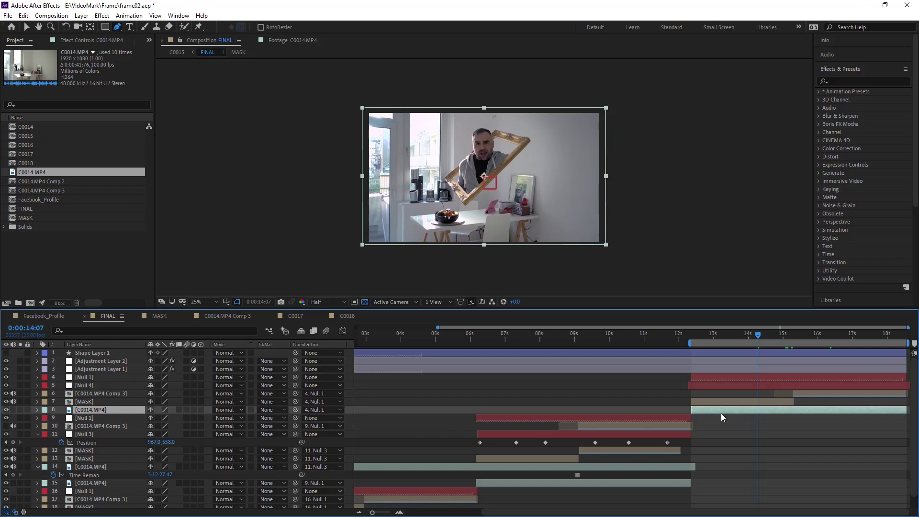
pyautogui.keyDown('shift'); pyautogui.click(746, 403); pyautogui.keyUp('shift')
pyautogui.keyDown('shift'); pyautogui.click(825, 393); pyautogui.keyUp('shift')
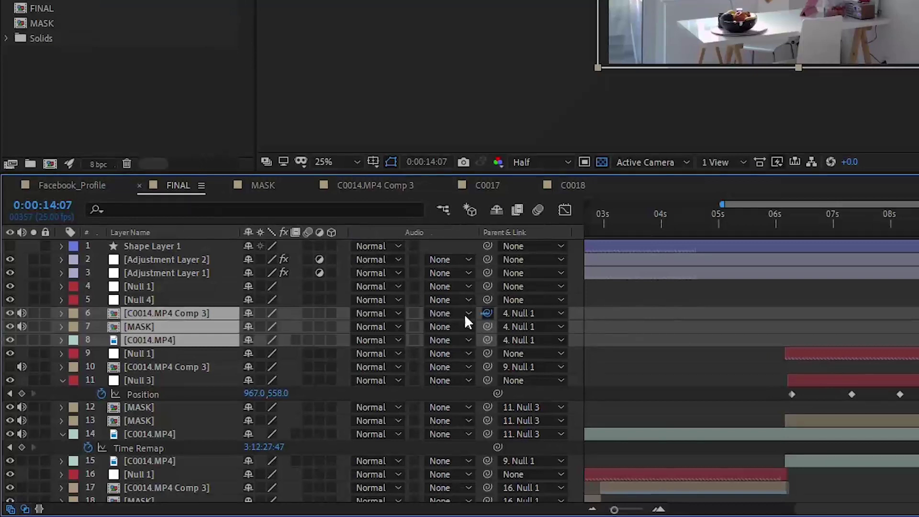
pyautogui.moveTo(465, 314); pyautogui.dragTo(135, 298)
# Set Null 4's Scale to 105%
pyautogui.click(140, 298)
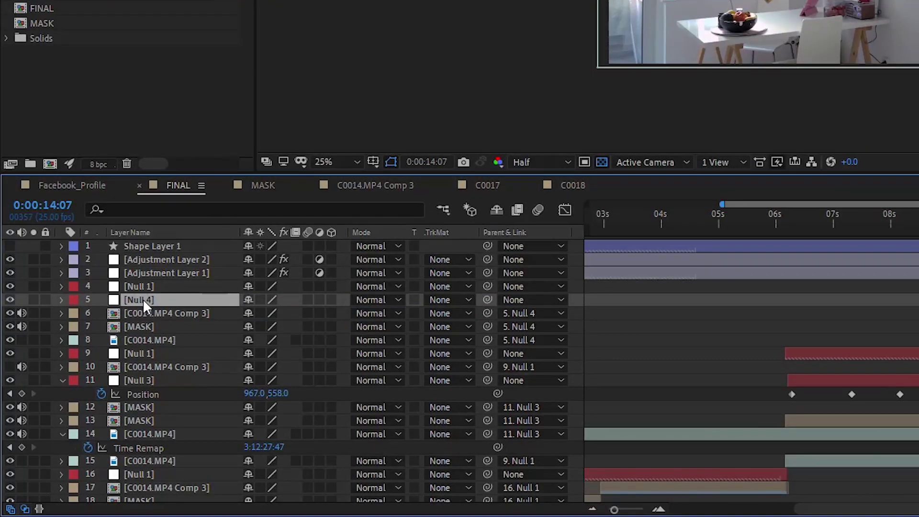
pyautogui.press('s')
pyautogui.click(269, 312)
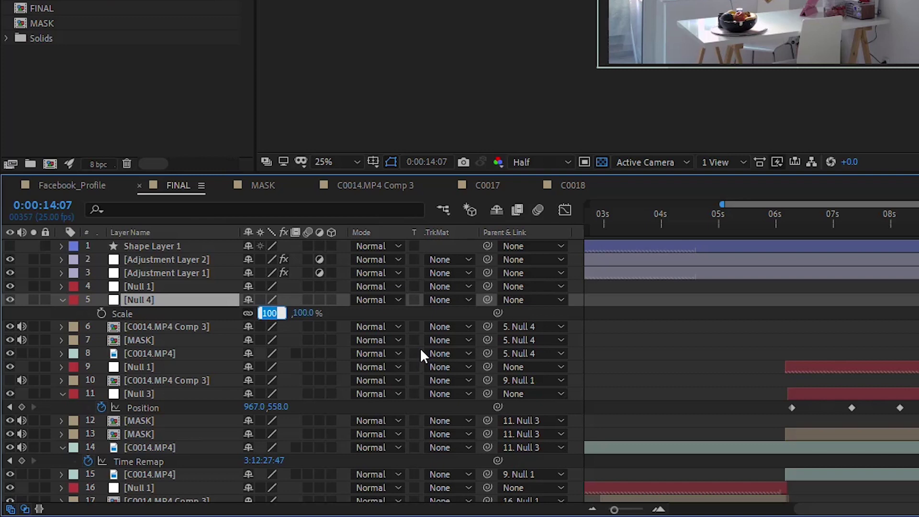
pyautogui.write('105')
pyautogui.press('Return')
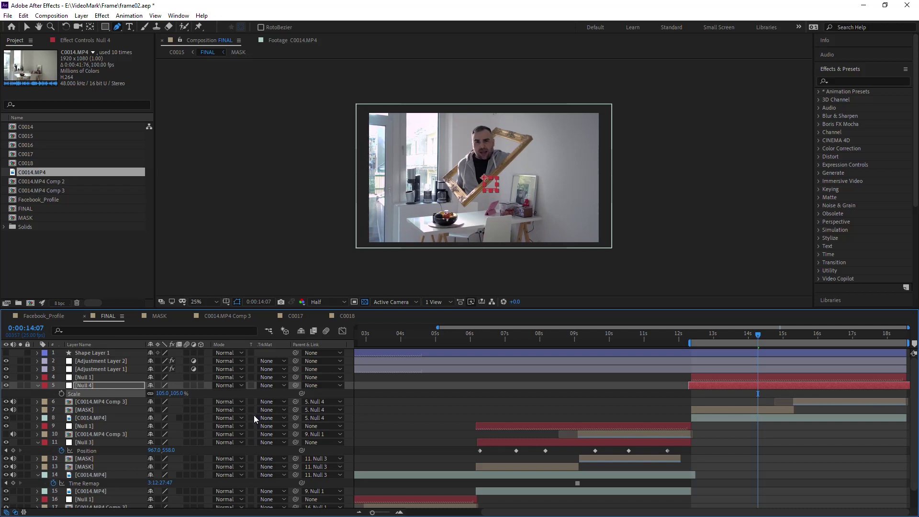
# Keyframe Null 4's Position for a trial shake, setting X to 993 and Y to 579
pyautogui.press('p')
pyautogui.click(62, 394)
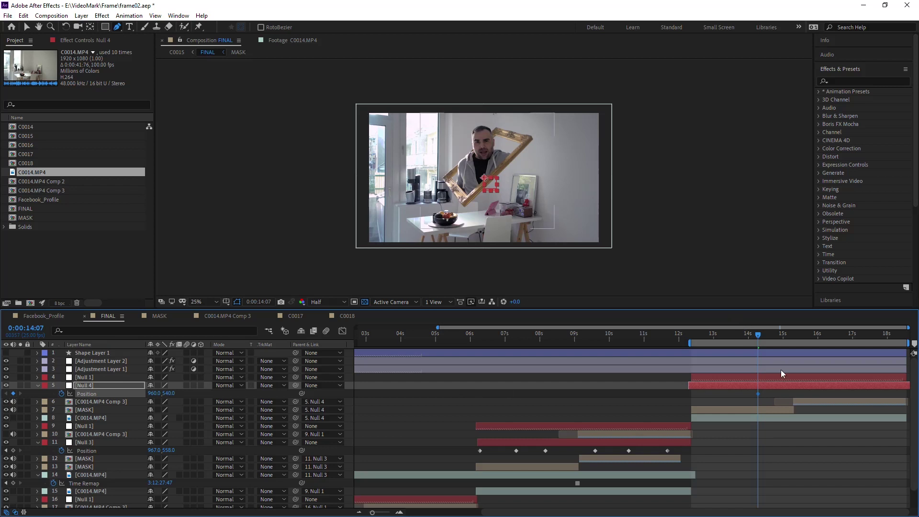
pyautogui.moveTo(701, 395); pyautogui.dragTo(697, 397)
pyautogui.click(721, 336)
pyautogui.moveTo(723, 338); pyautogui.dragTo(724, 338)
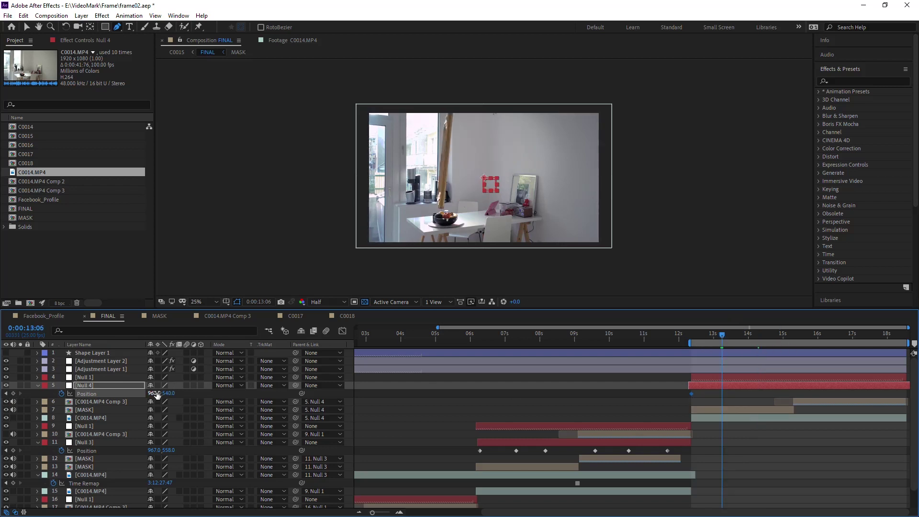
pyautogui.moveTo(153, 394); pyautogui.dragTo(161, 393)
pyautogui.click(758, 334)
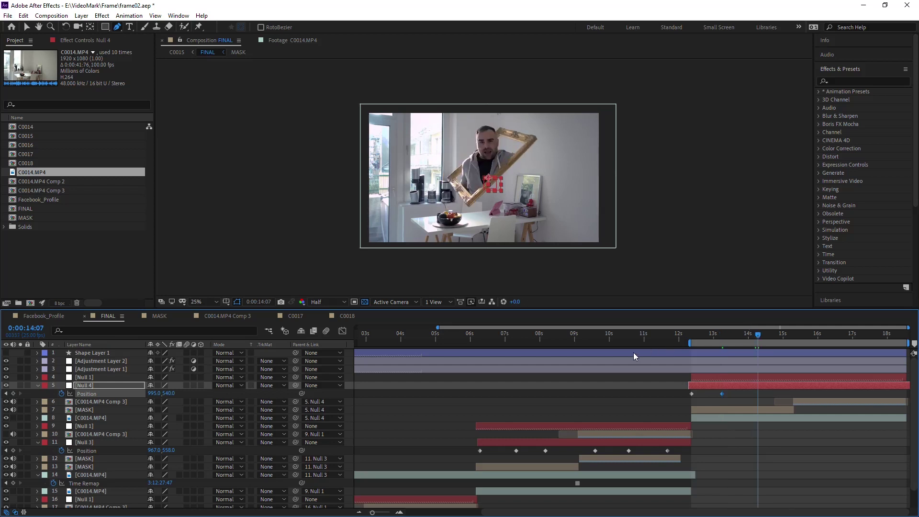
pyautogui.moveTo(168, 394)
pyautogui.mouseDown()
pyautogui.moveTo(178, 394)
pyautogui.moveTo(123, 396)
pyautogui.moveTo(168, 393)
pyautogui.mouseUp()
# Add more shake keys at 15:15, 17:02 and 18:04, shifting the null horizontally
pyautogui.click(805, 334)
pyautogui.click(856, 335)
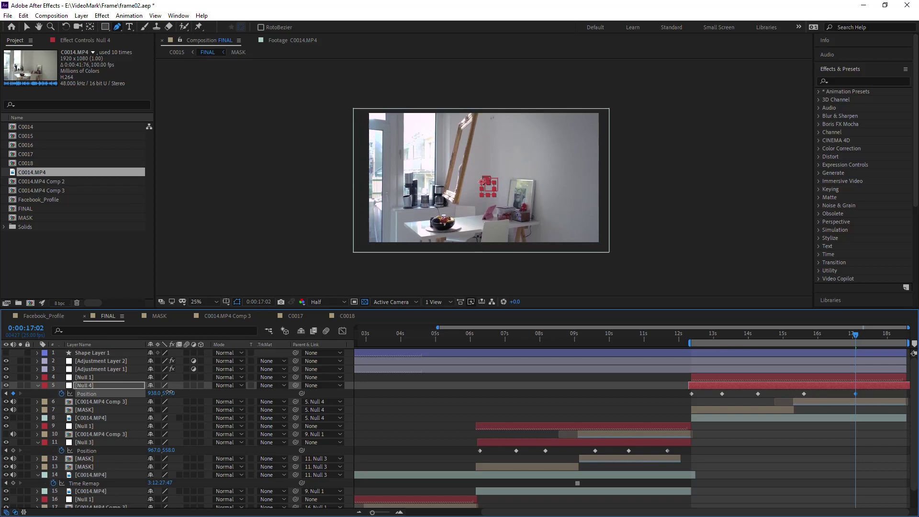
pyautogui.click(892, 337)
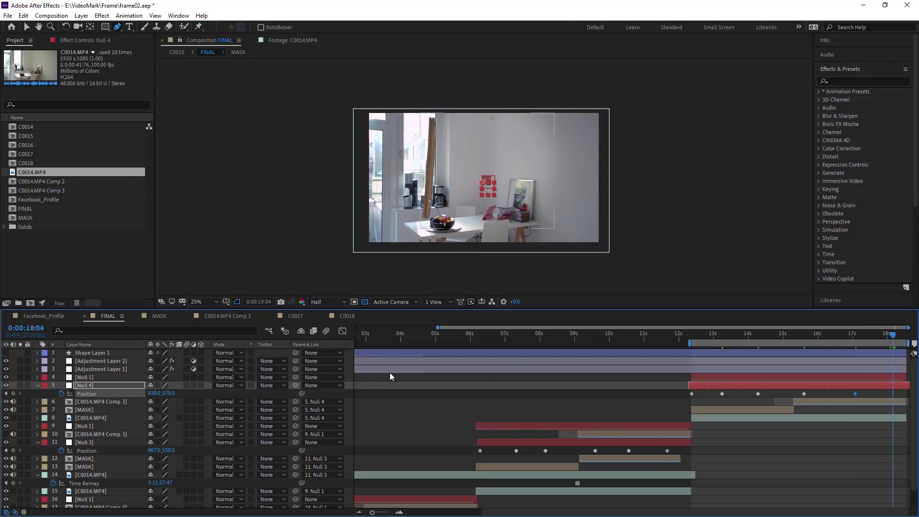
pyautogui.moveTo(154, 394); pyautogui.dragTo(157, 393)
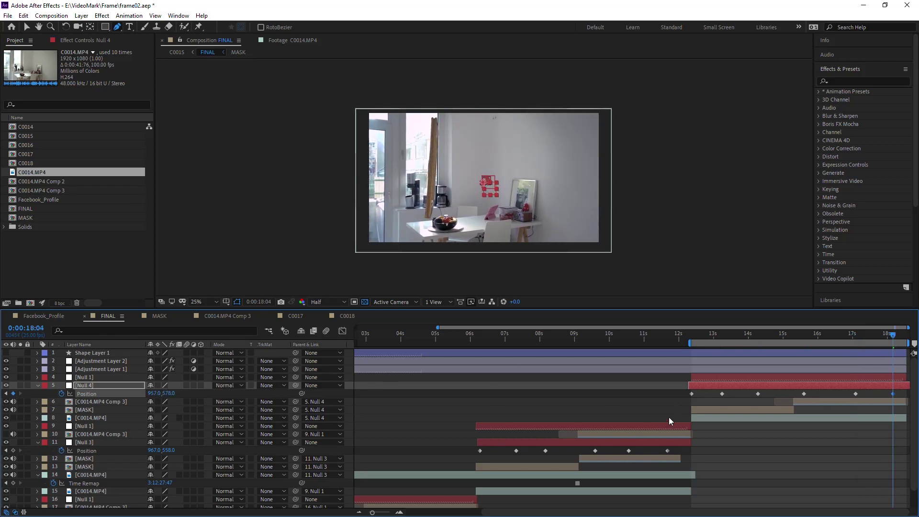
pyautogui.click(707, 336)
# Preview the shake, then undo the position keyframes and remove Null 4
pyautogui.moveTo(728, 335); pyautogui.dragTo(751, 346)
pyautogui.press('space')
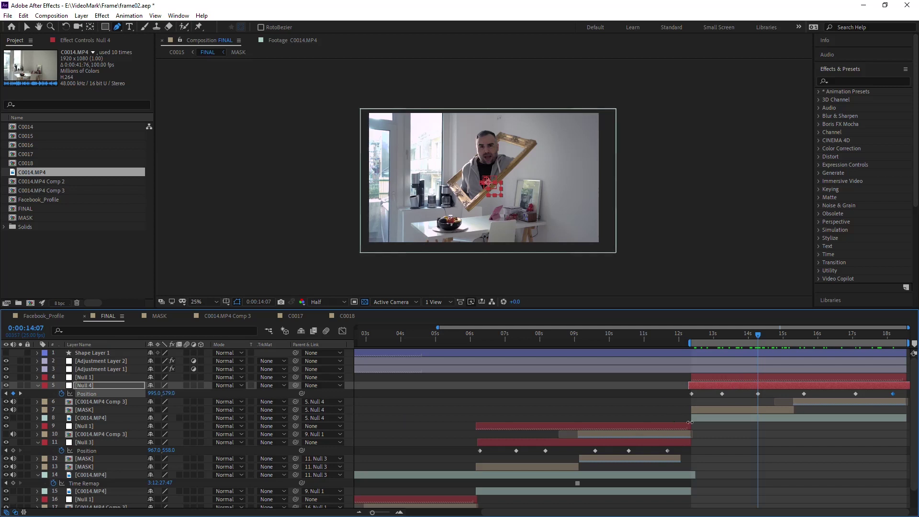
pyautogui.hotkey('ctrl', 'z')
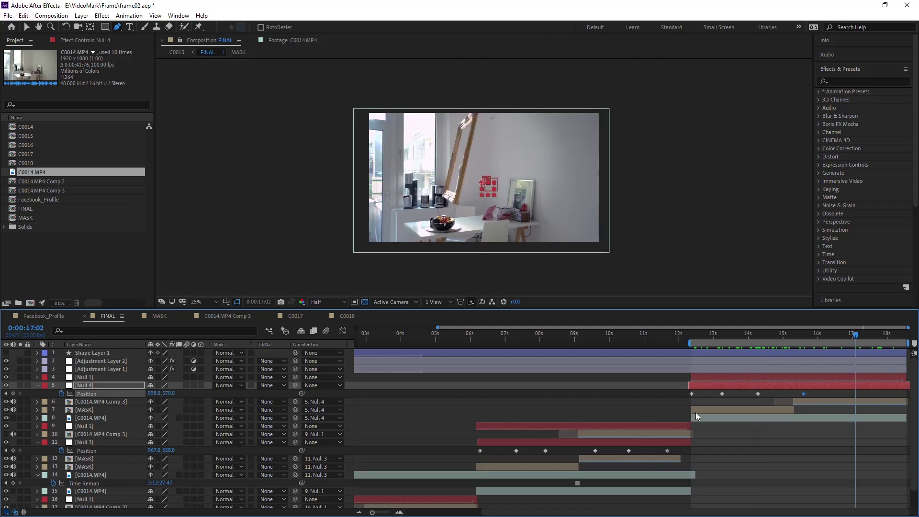
pyautogui.hotkey('ctrl', 'z')
pyautogui.hotkey('ctrl', 'z')
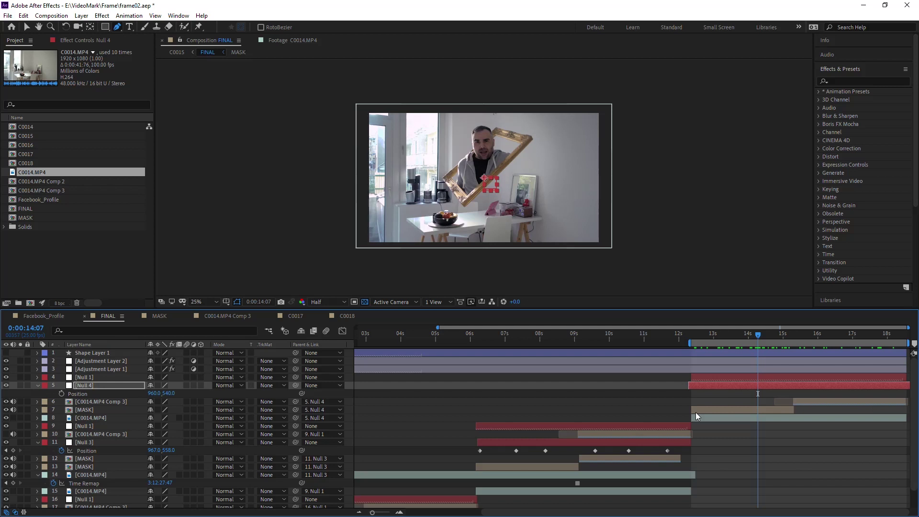
pyautogui.hotkey('ctrl', 'z')
pyautogui.hotkey('ctrl', 'z')
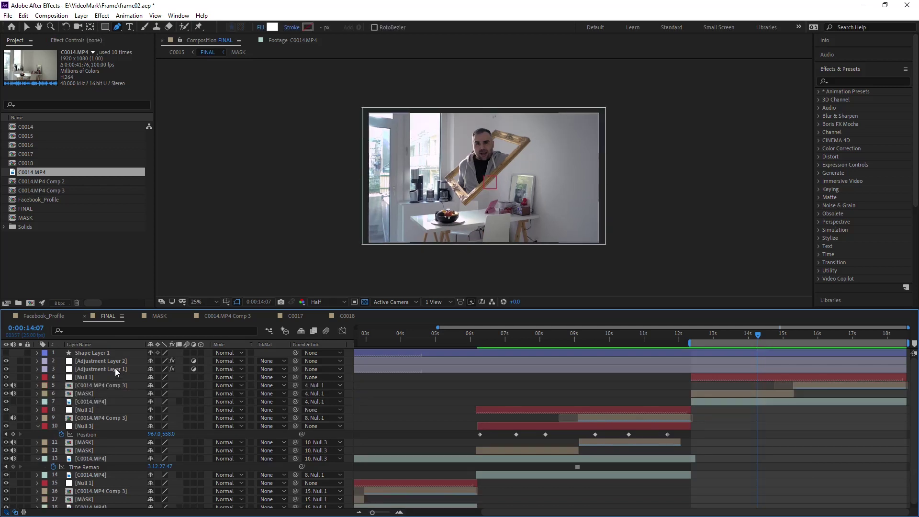
# Turn on Shape Layer 1's visibility so the square guide appears over the composite
pyautogui.click(93, 362)
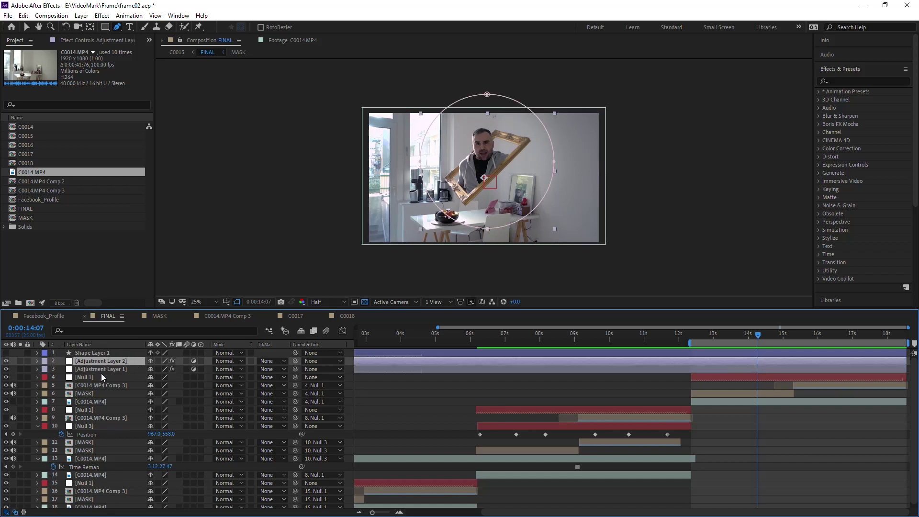
pyautogui.click(90, 352)
pyautogui.click(6, 354)
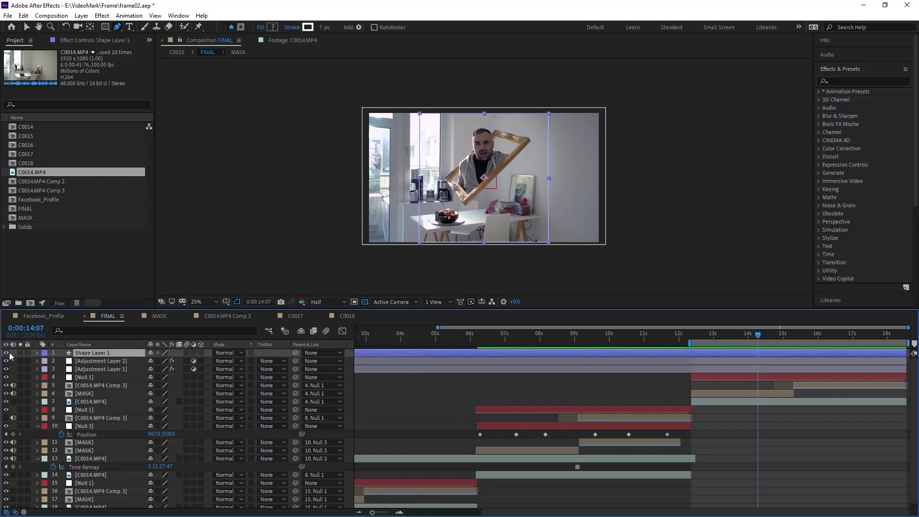